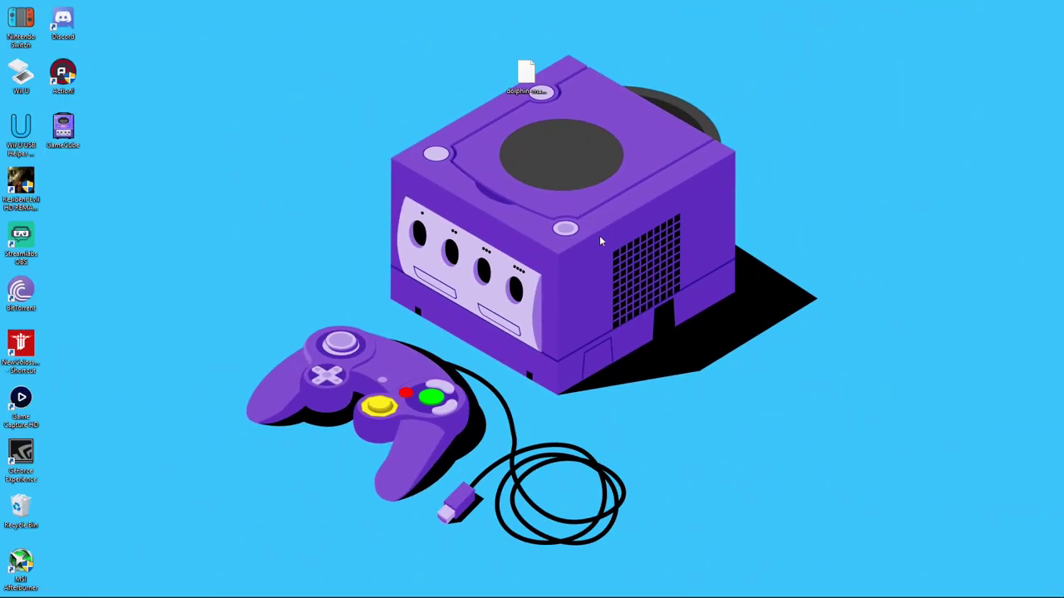
Extract the dolphin-master-5.0-8903-x64.7z archive directly onto the desktop with 7-Zip.
click(526, 77)
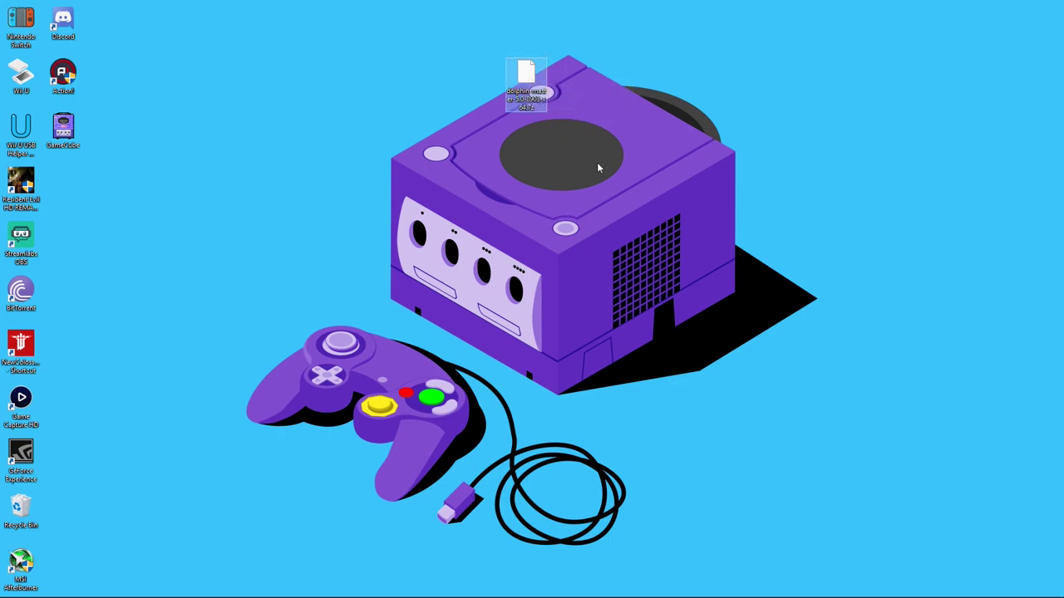
right_click(529, 76)
mouse_move(582, 95)
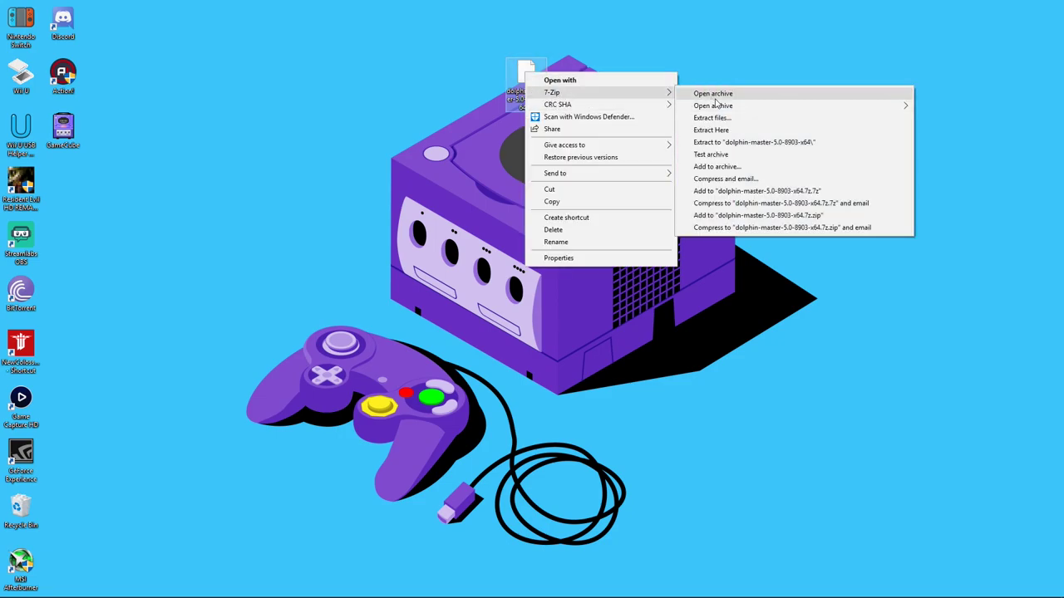
click(712, 131)
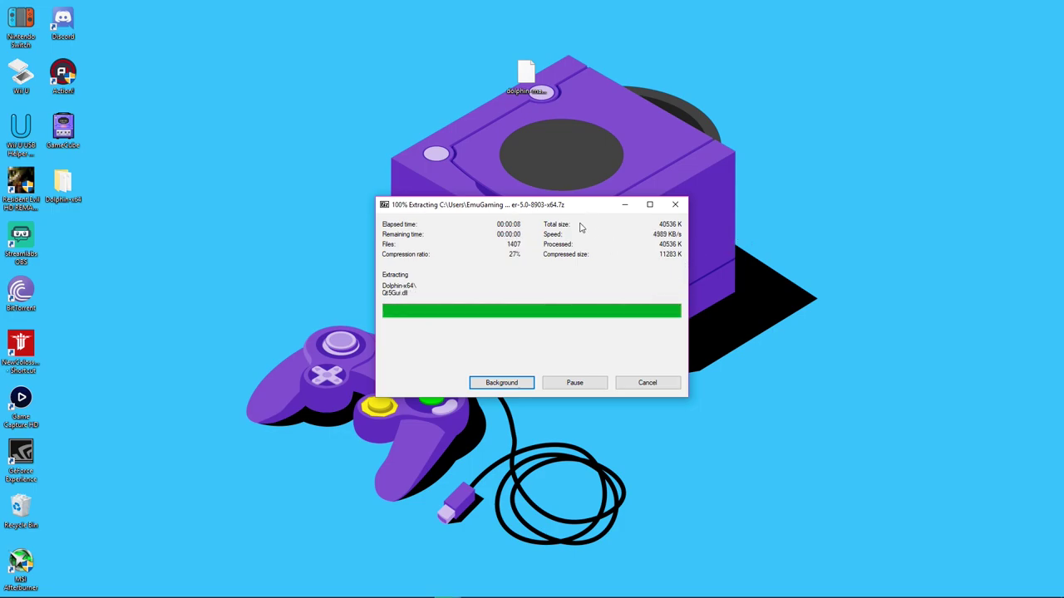
Move the Dolphin archive from the desktop to the Recycle Bin and empty the bin.
drag(423, 67, 23, 507)
right_click(22, 507)
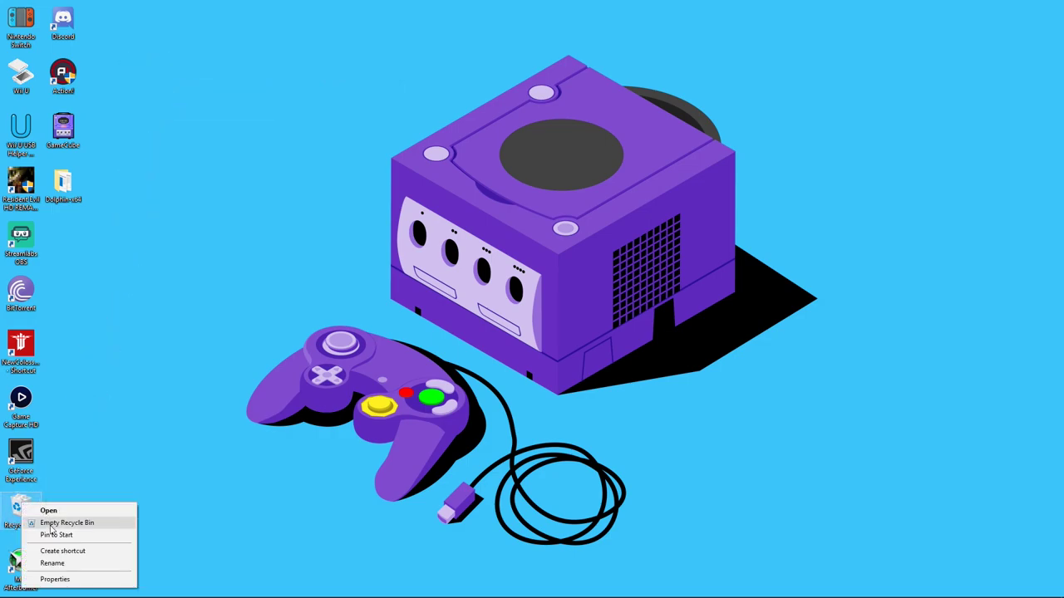
click(75, 519)
click(558, 315)
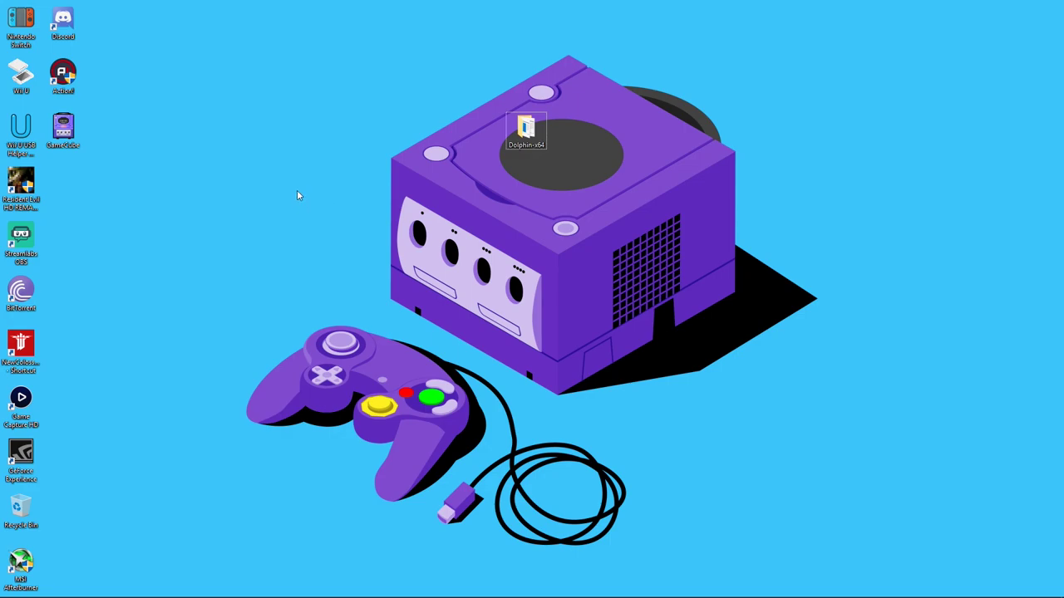
Switch to the web browser and view the development versions on the Dolphin emulator site's download page.
click(203, 593)
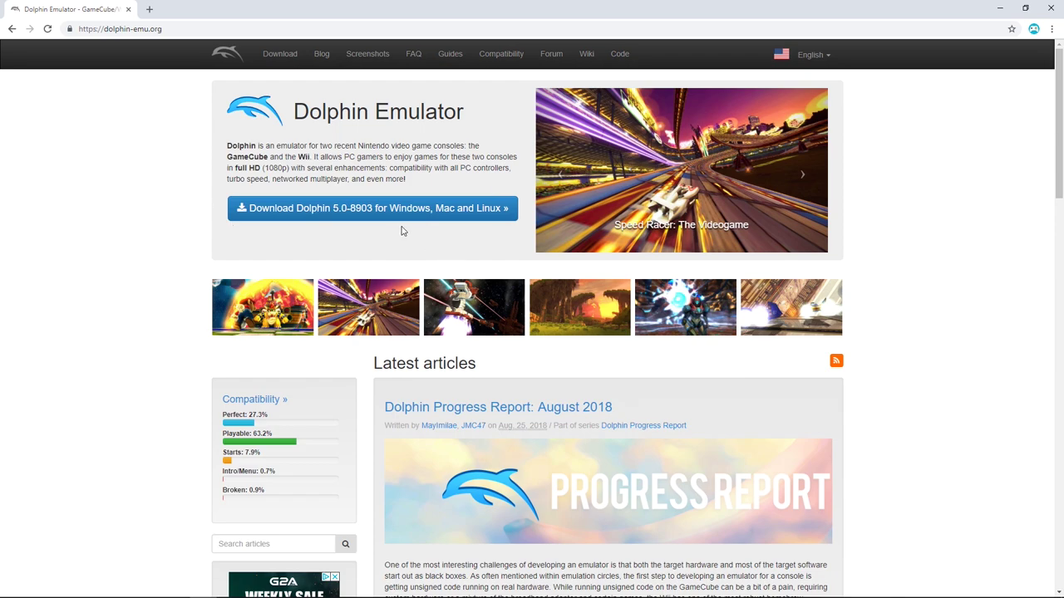
click(378, 210)
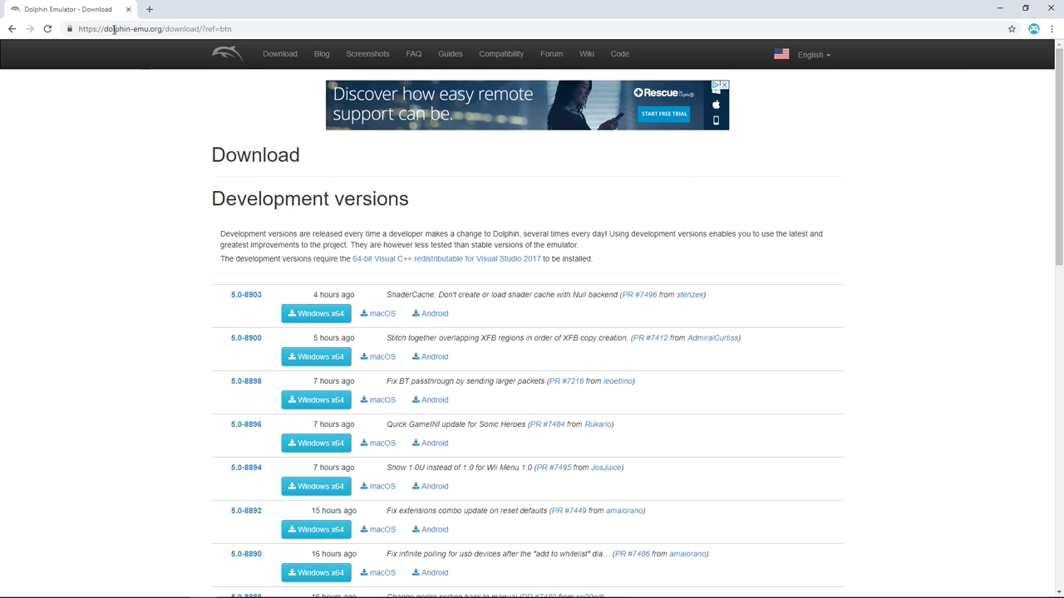
click(18, 29)
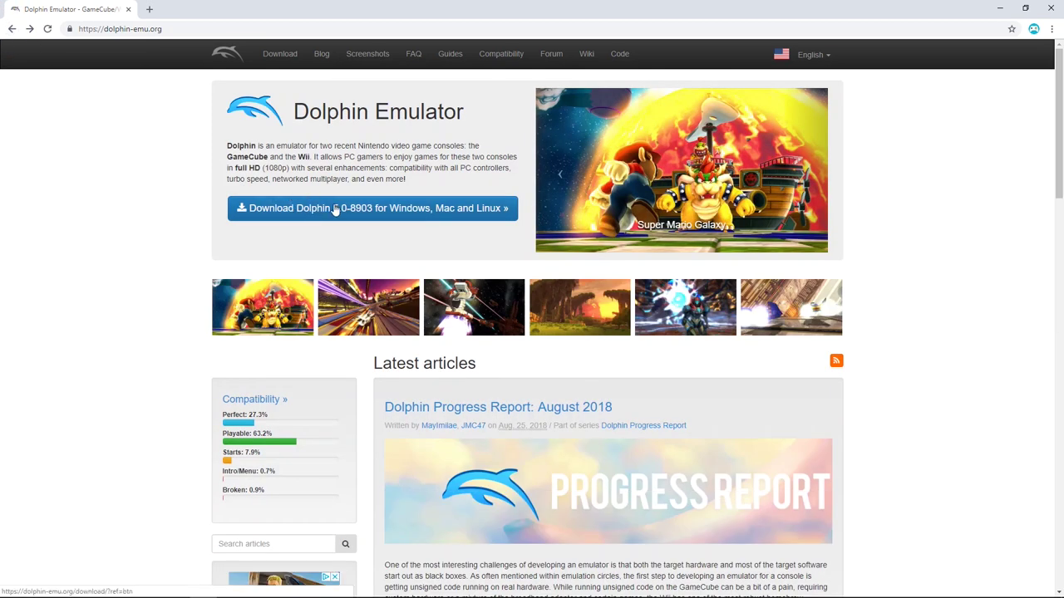
click(352, 216)
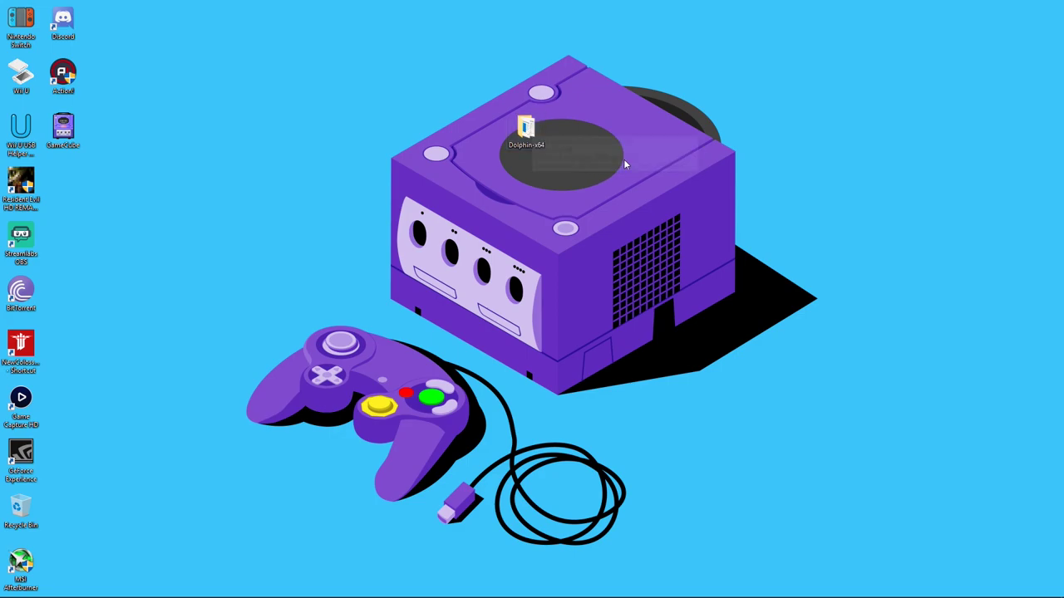
Launch the Dolphin application from the Dolphin-x64 desktop folder, close the folder window and reposition the emulator window.
double_click(527, 126)
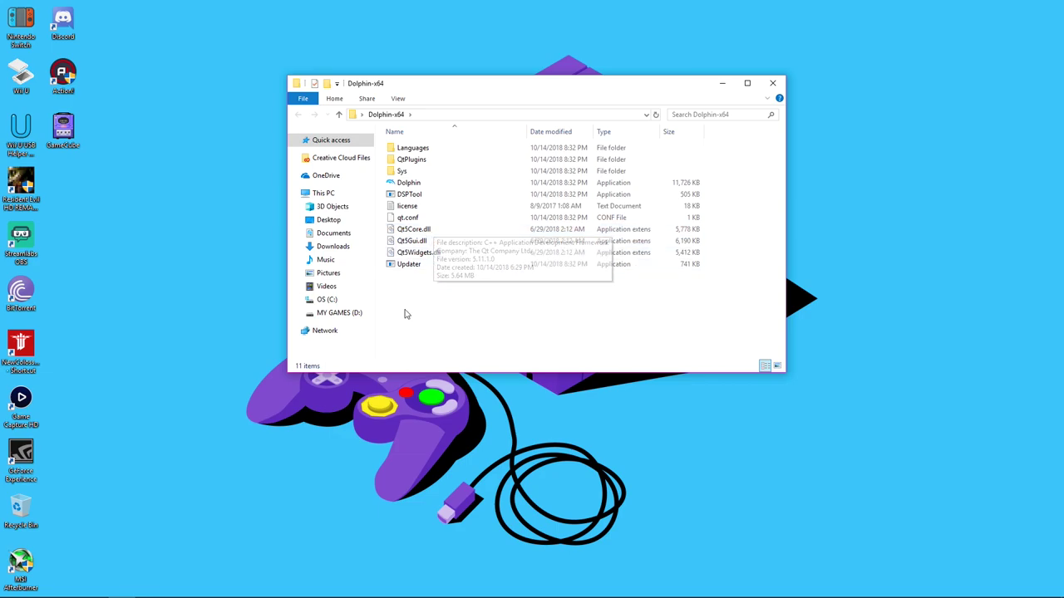
click(435, 183)
double_click(435, 183)
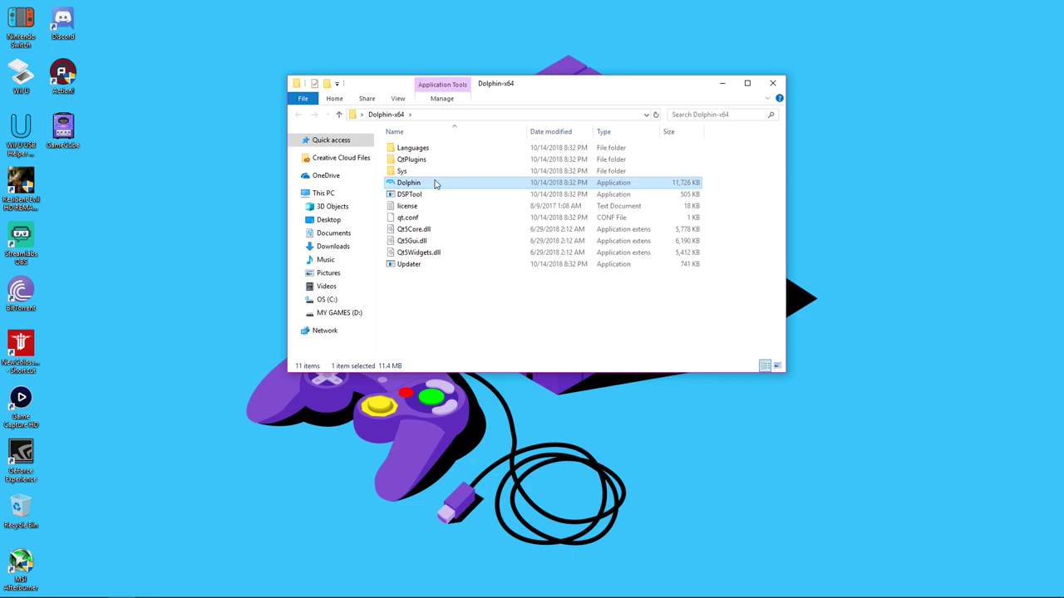
click(772, 84)
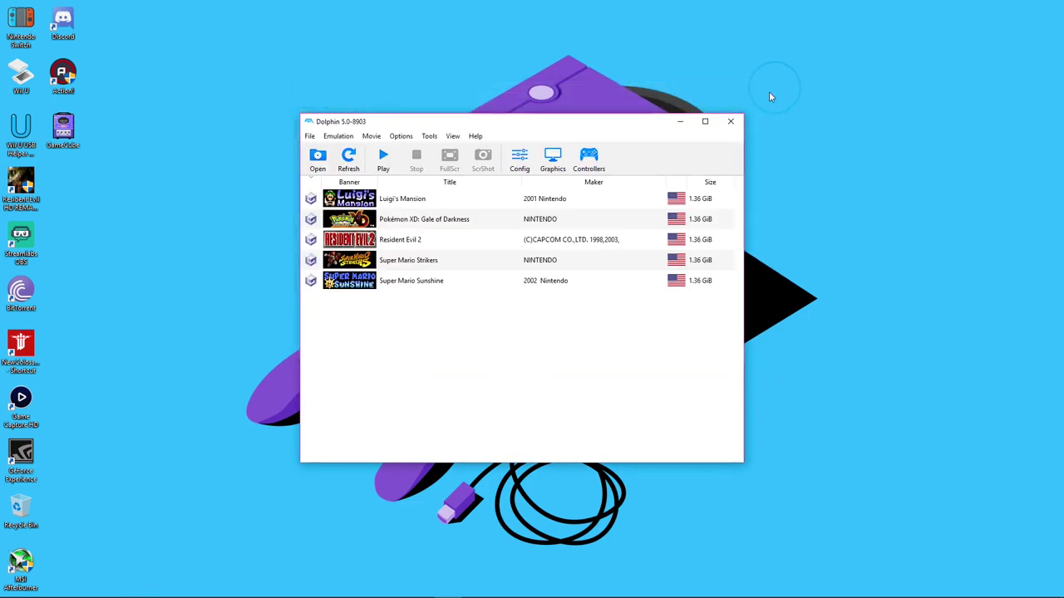
drag(577, 126, 577, 85)
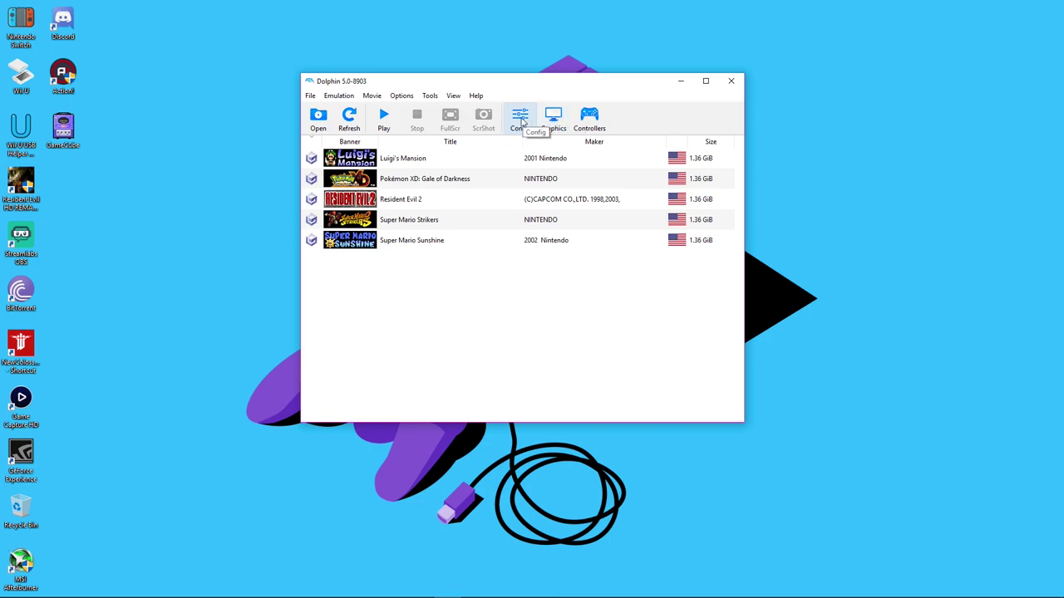
Review the General, Interface and Audio options in the emulator's configuration settings.
click(520, 119)
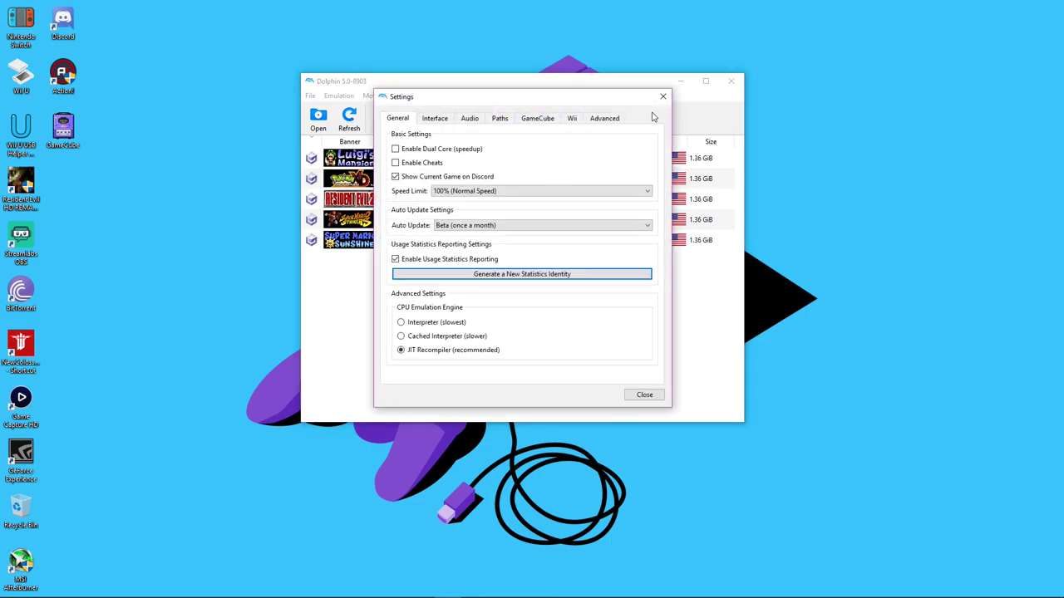
click(663, 96)
click(517, 121)
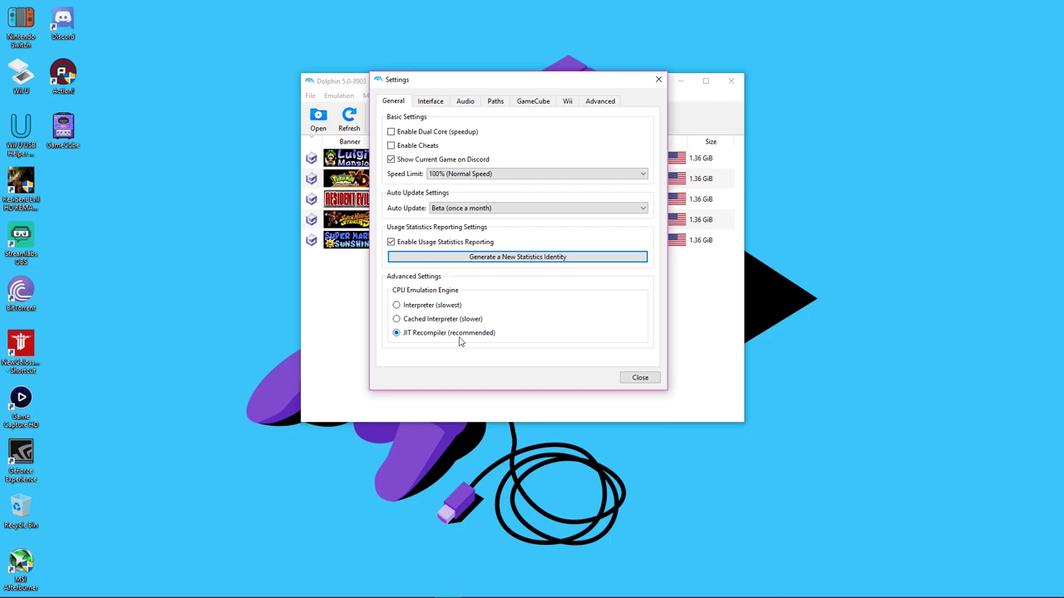
click(430, 102)
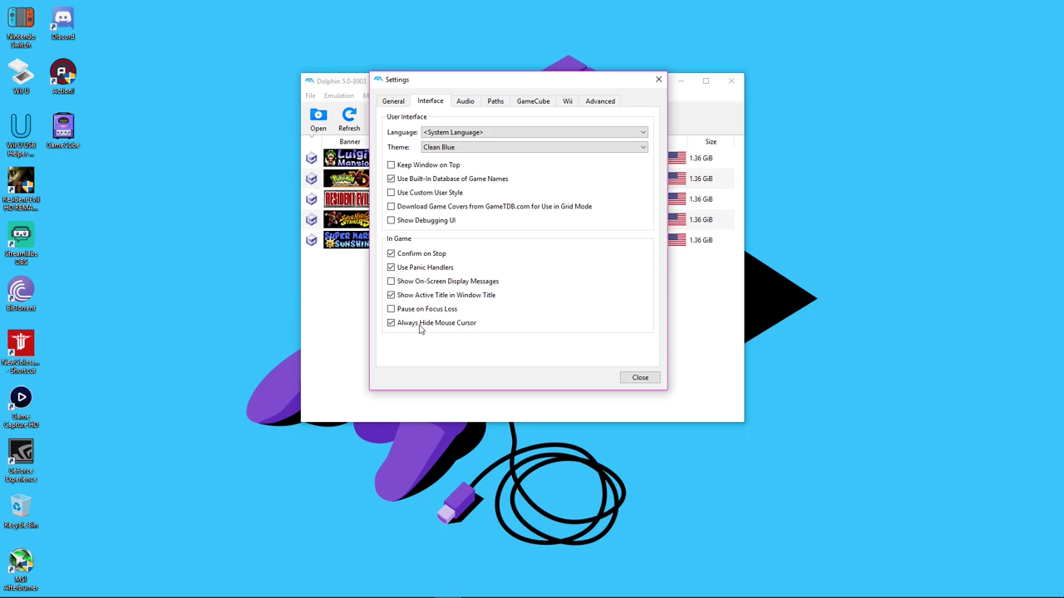
click(465, 103)
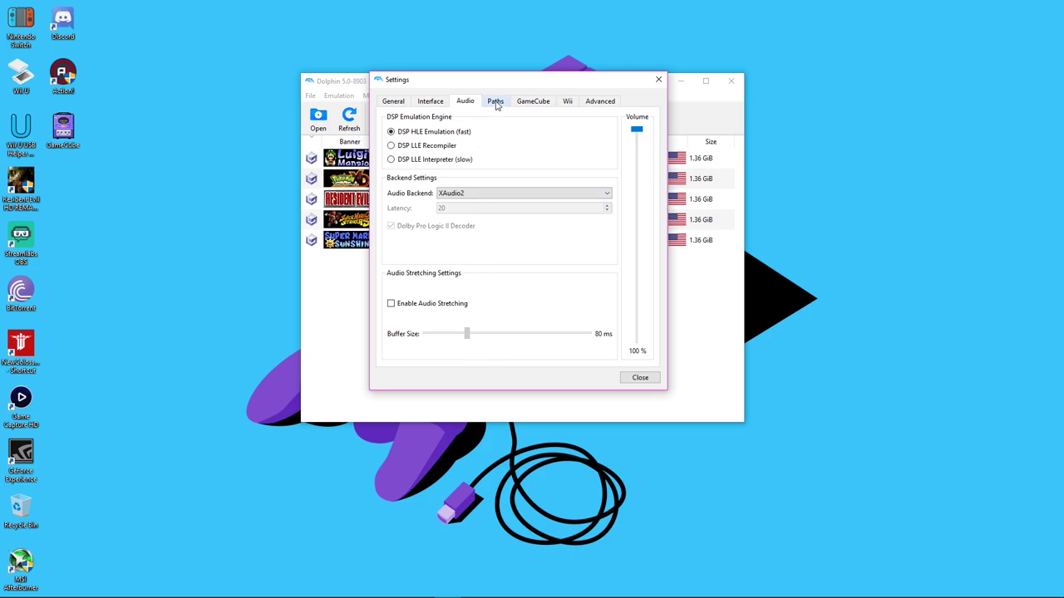
Add the GAME CUBE GAMES folder on the MY GAMES (D:) drive to the emulator's game folder paths.
click(495, 101)
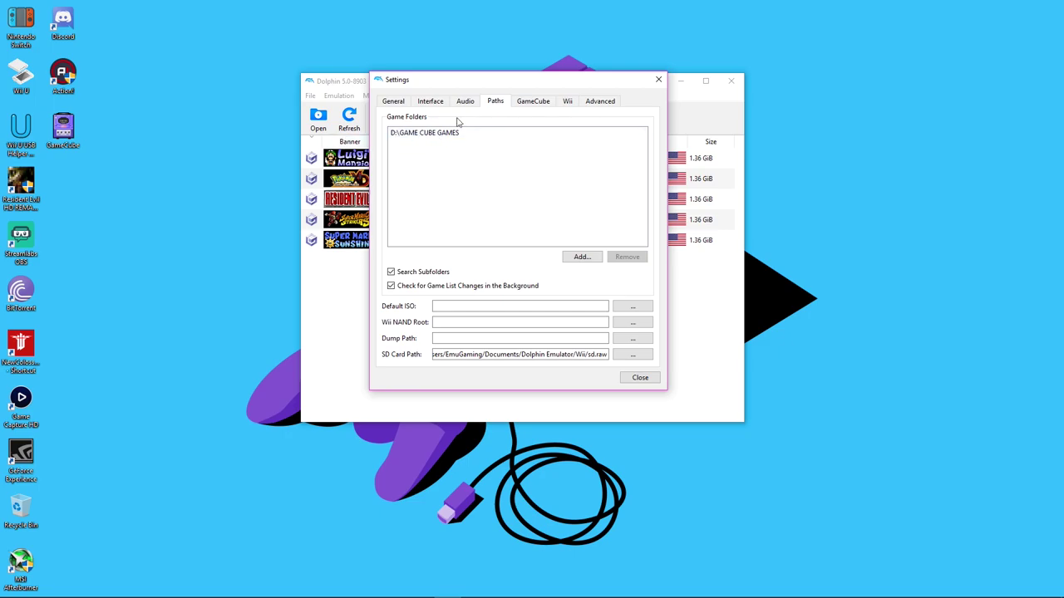
drag(485, 83, 596, 92)
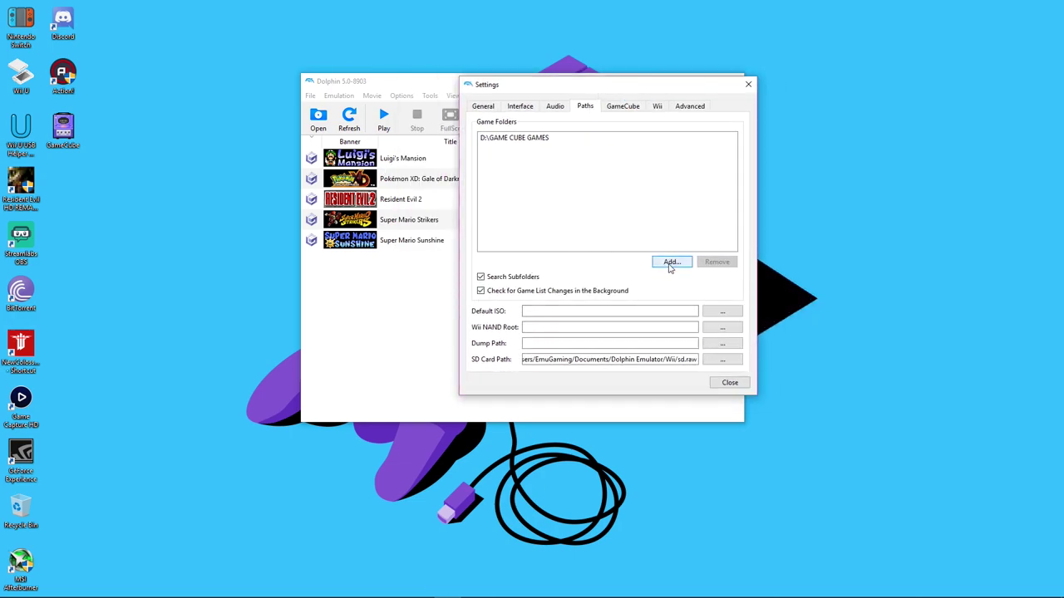
click(673, 263)
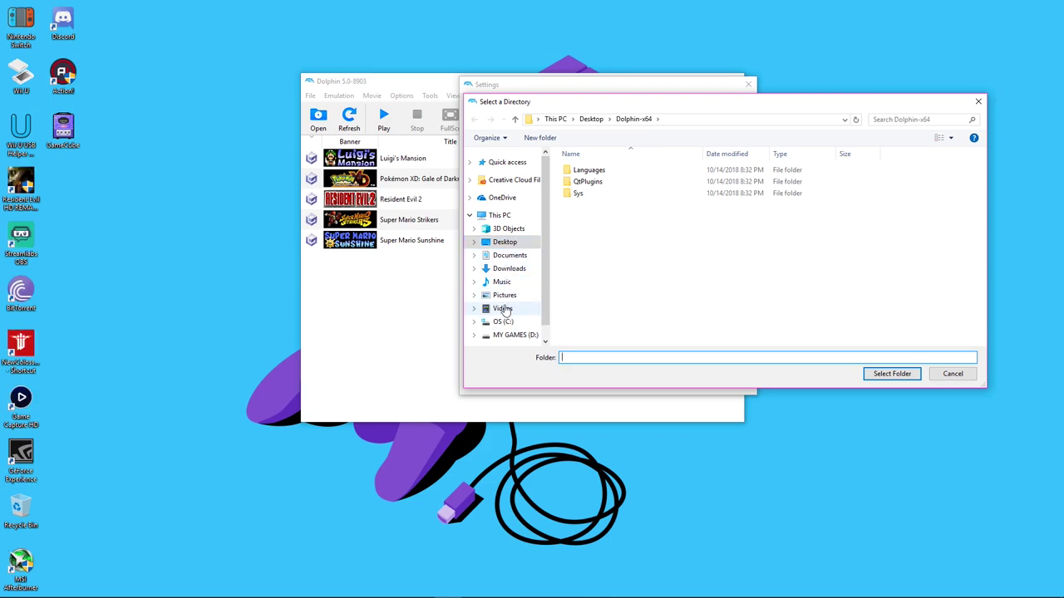
click(509, 335)
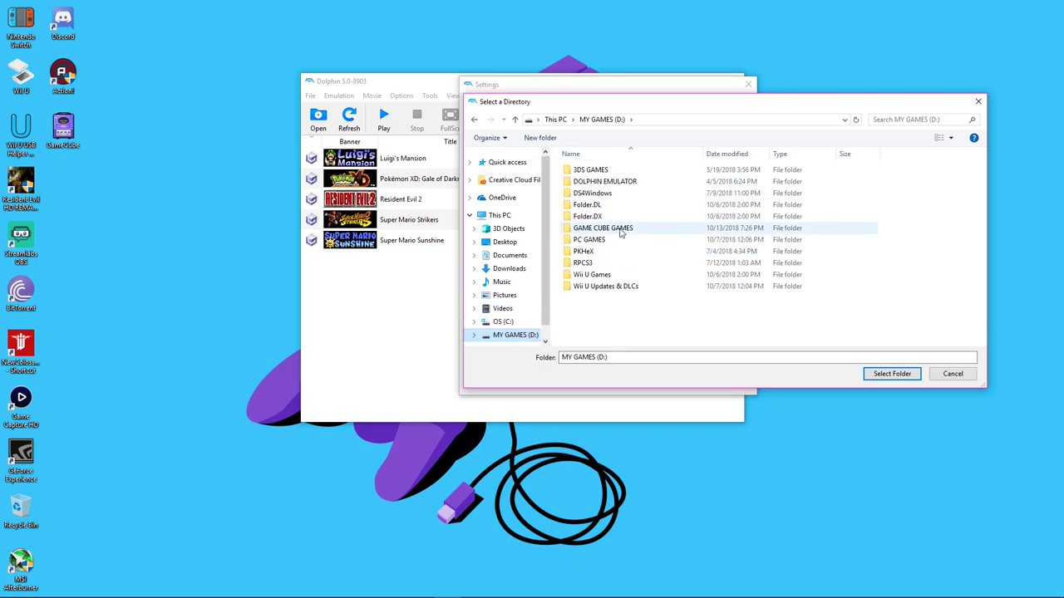
click(619, 231)
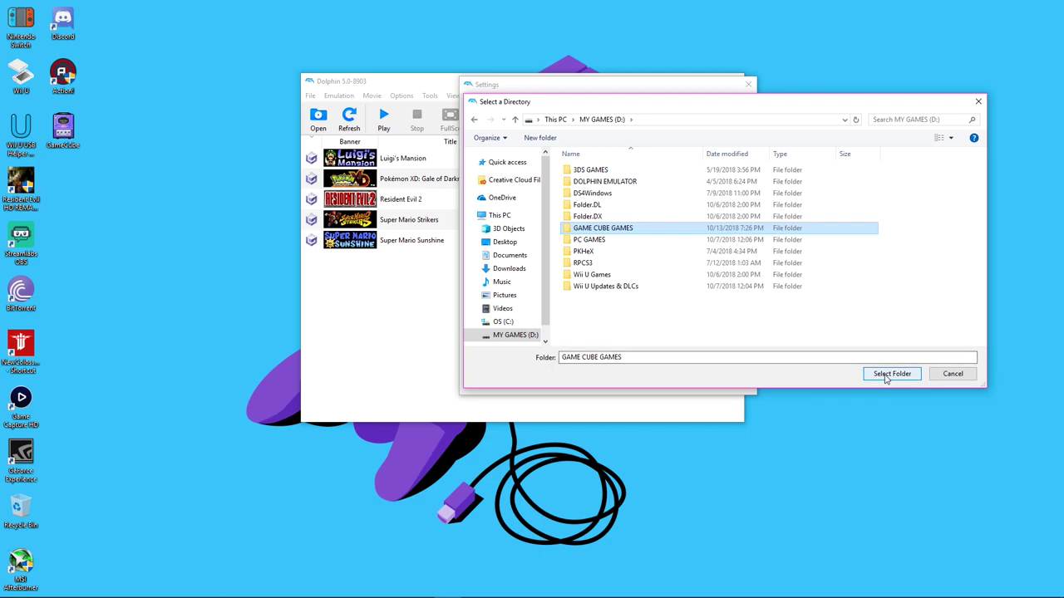
click(891, 374)
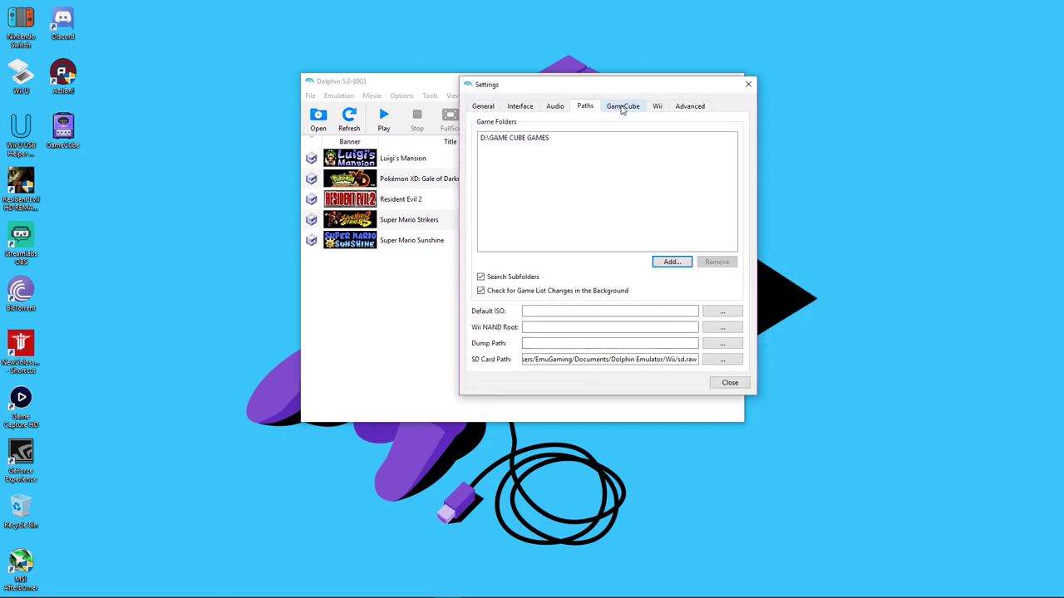
Review the GameCube, Wii and Advanced settings and close the configuration settings.
click(622, 108)
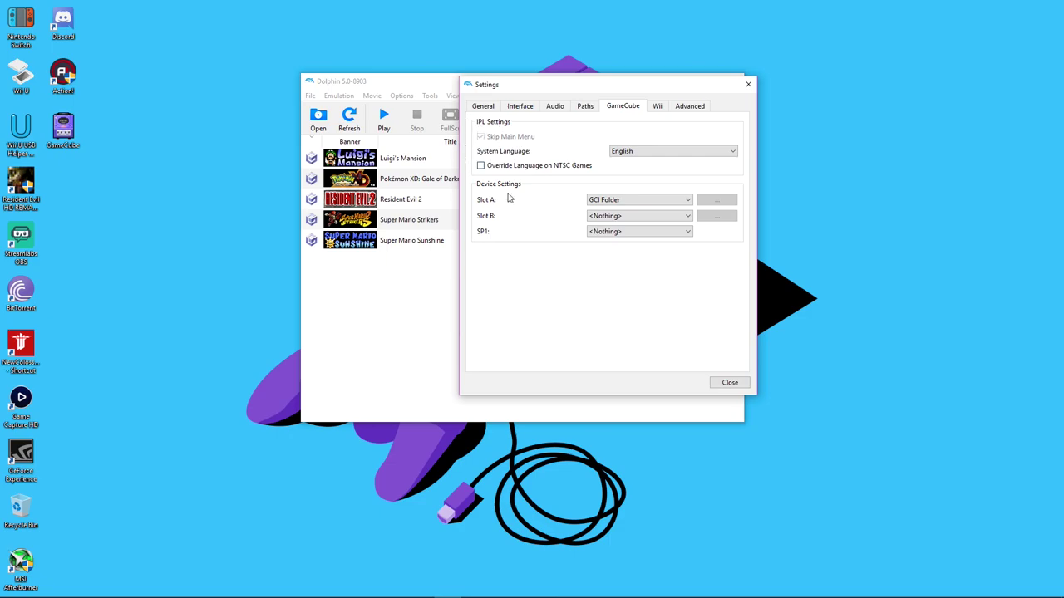
click(657, 106)
click(698, 107)
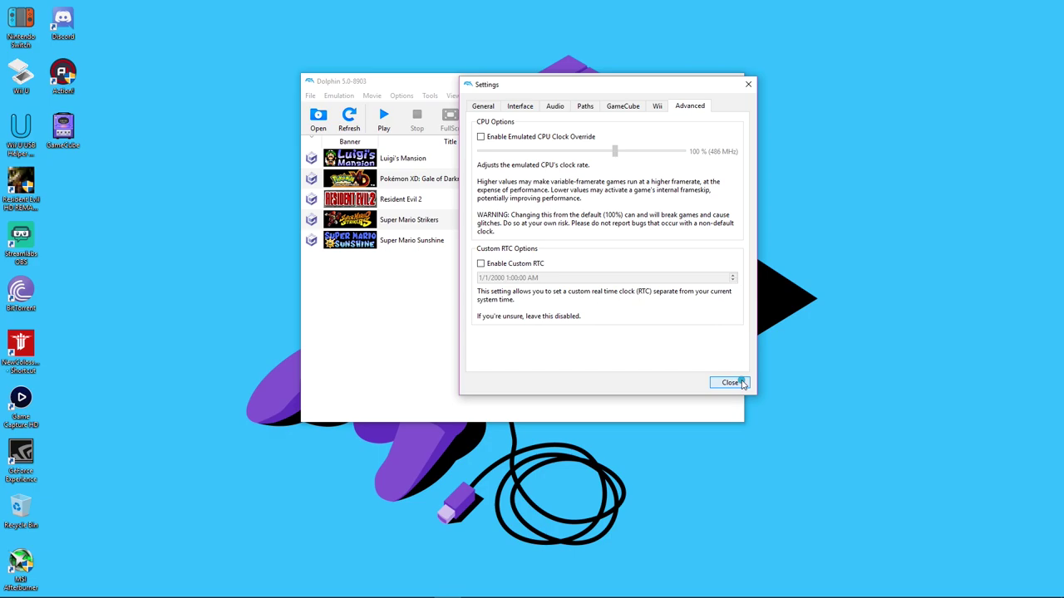
click(728, 382)
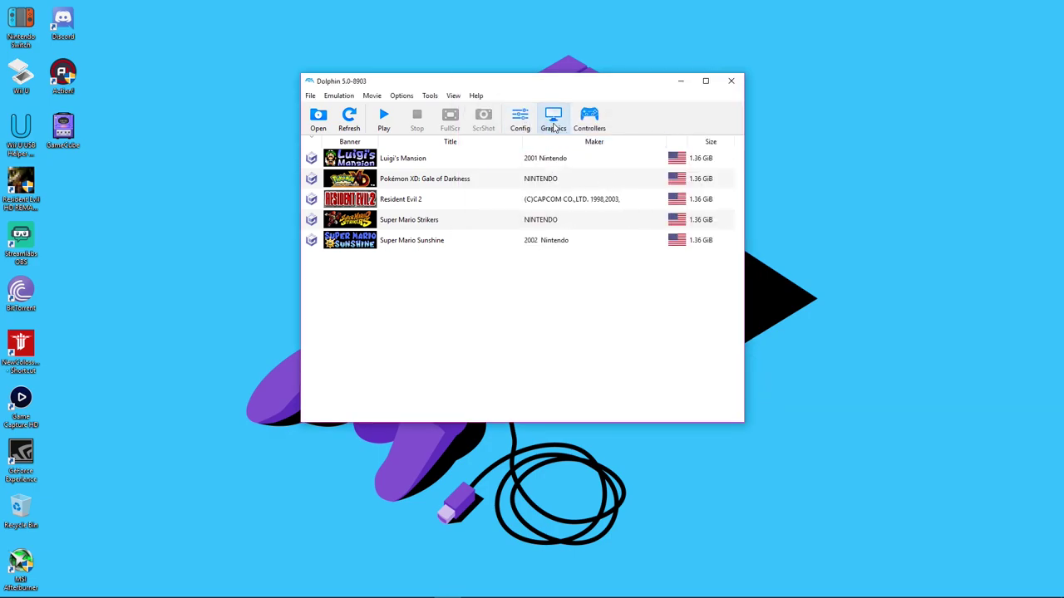
In the general graphics configuration, select OpenGL as the backend and Auto as the aspect ratio.
click(555, 122)
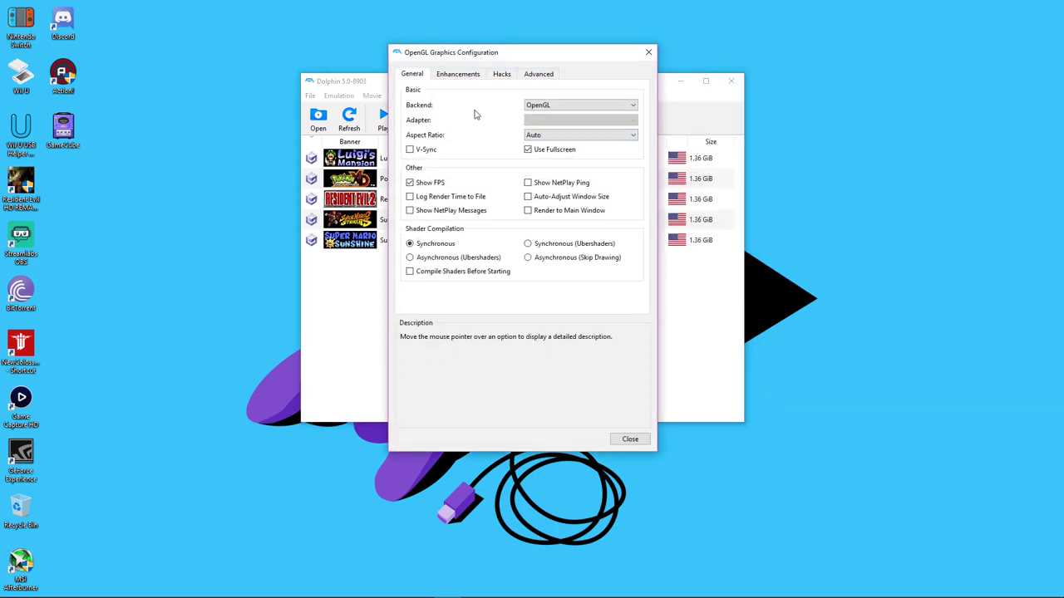
drag(514, 53, 408, 147)
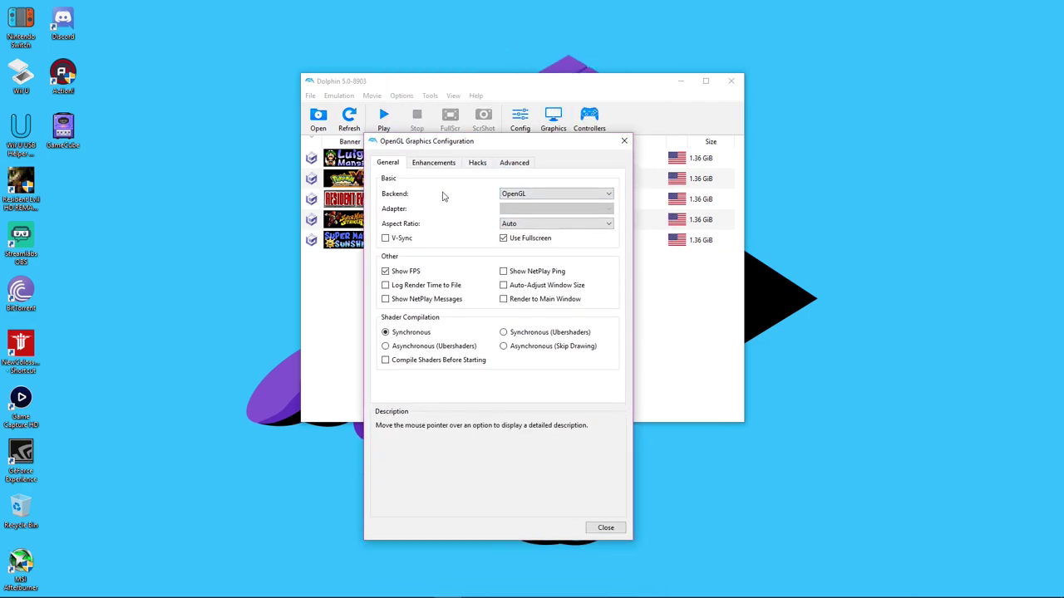
click(575, 194)
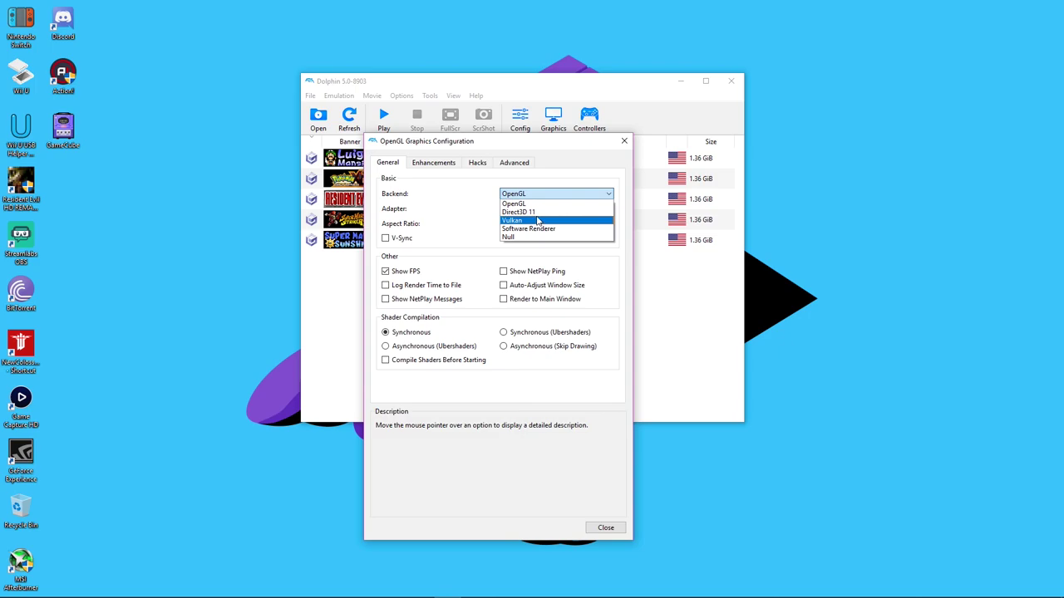
click(544, 204)
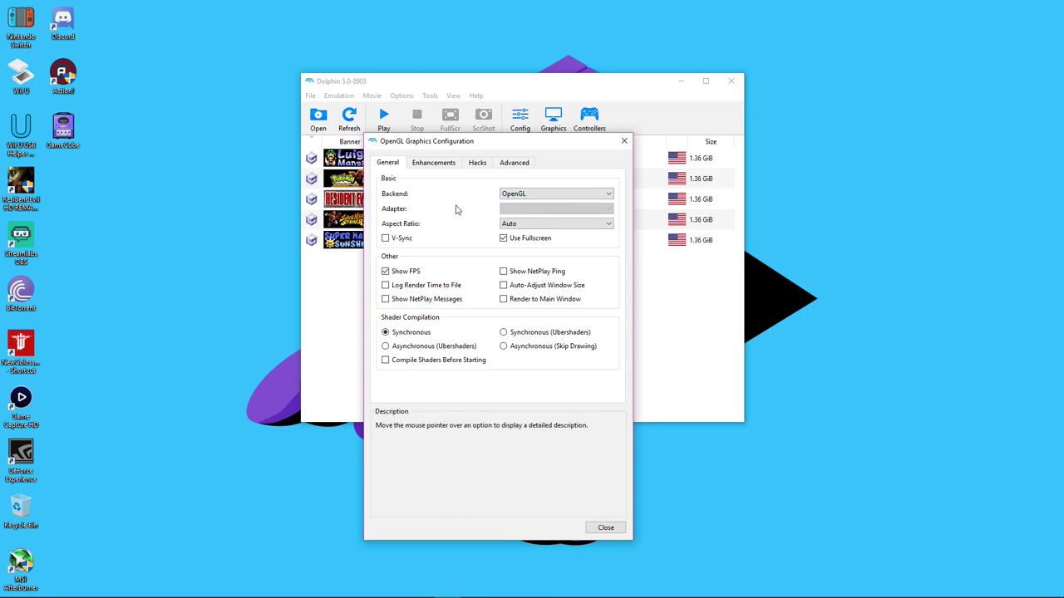
mouse_move(522, 195)
click(533, 225)
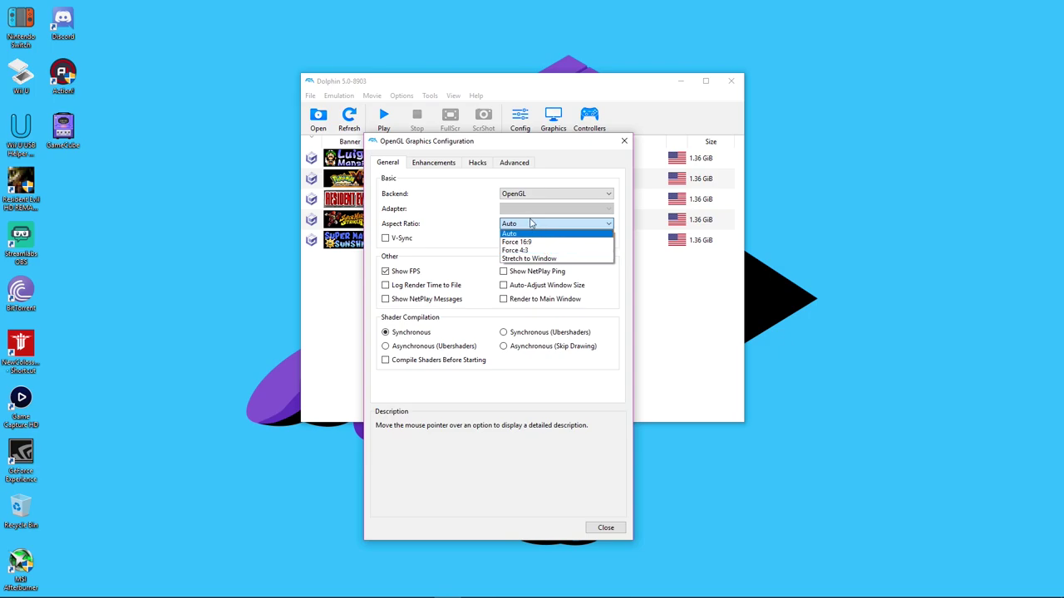
click(534, 234)
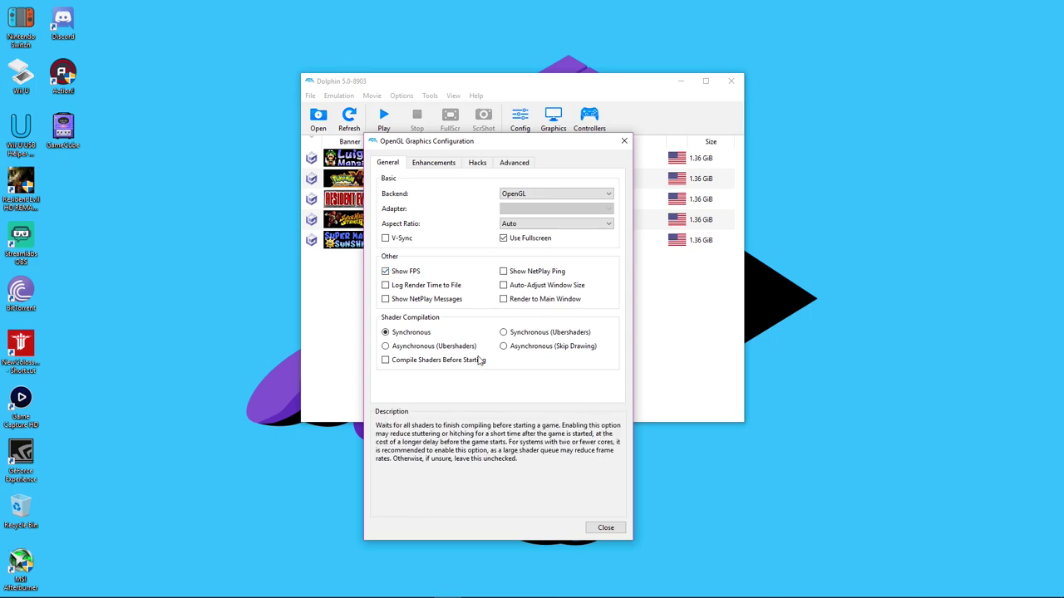
Set the internal resolution in the graphics enhancements to 3x Native (1920x1584) for 1080p.
click(439, 165)
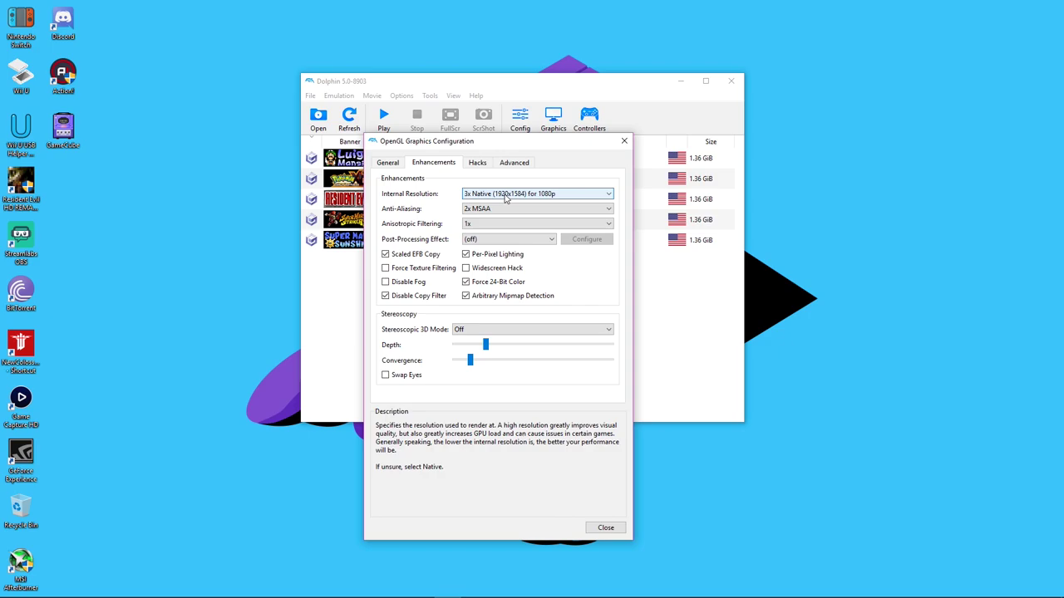
click(607, 194)
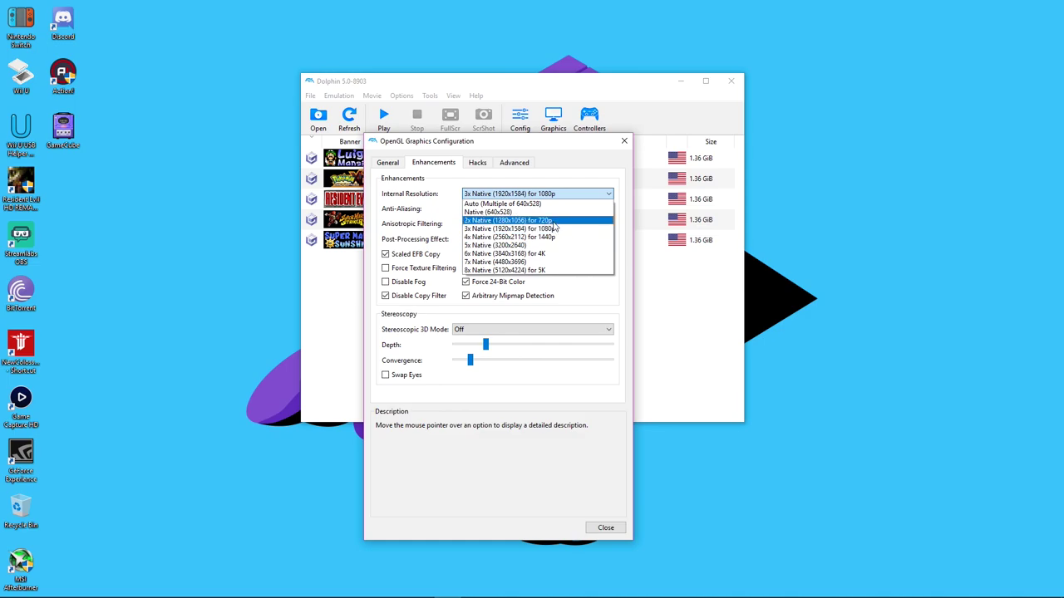
click(541, 231)
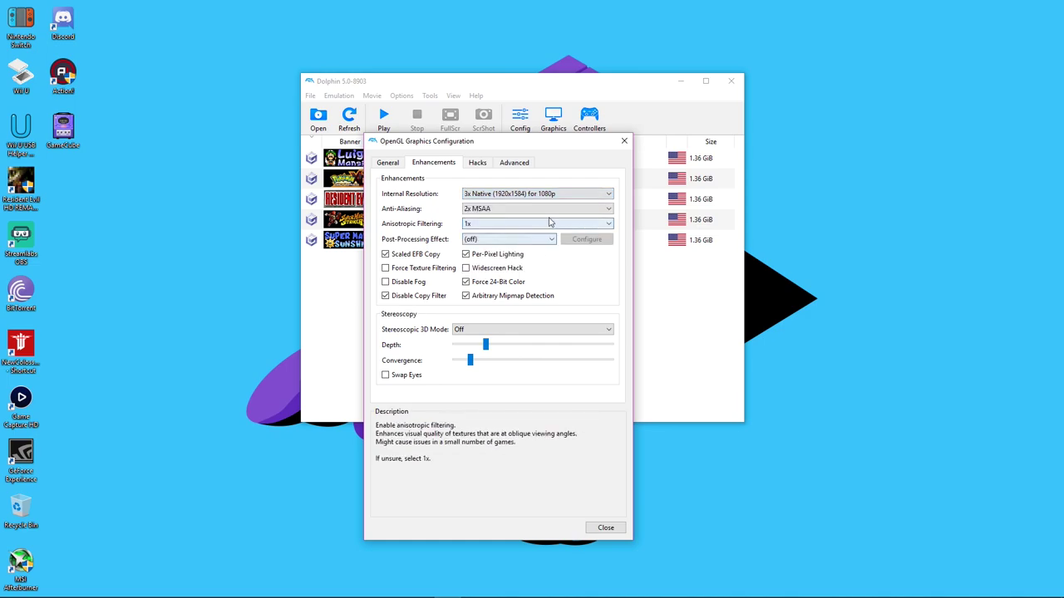
Review the internal resolution and anti-aliasing choices and the Scaled EFB Copy option in the graphics enhancements, leaving Scaled EFB Copy enabled.
click(564, 195)
click(564, 193)
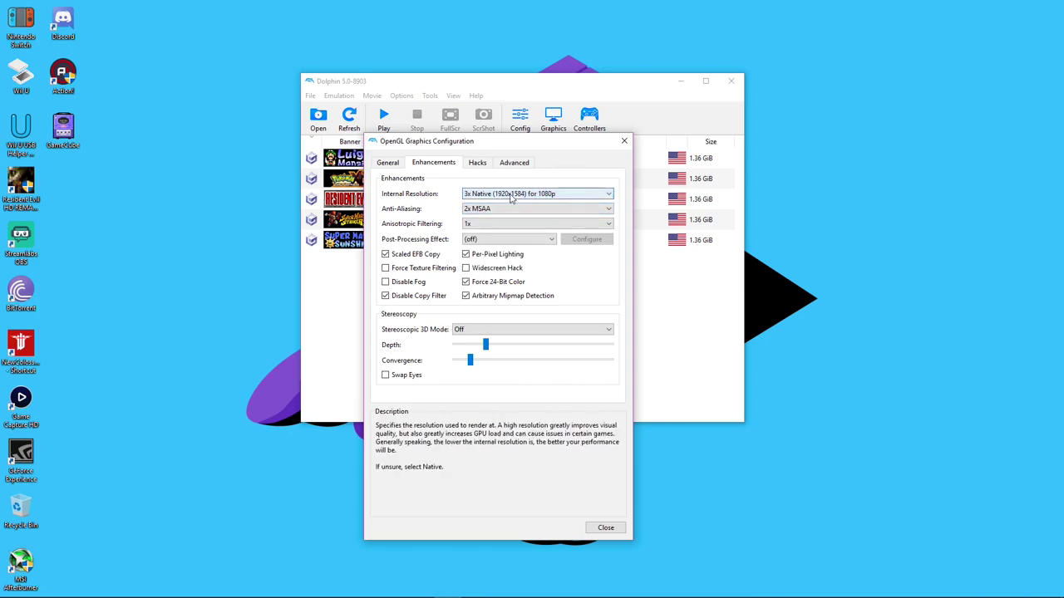
click(501, 209)
click(502, 210)
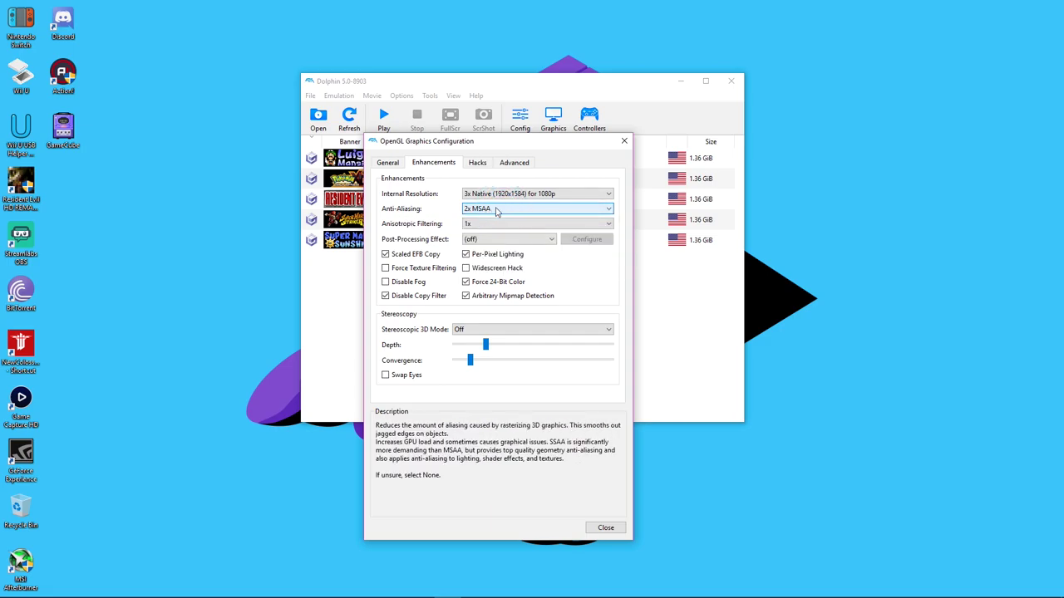
click(385, 254)
click(388, 256)
click(387, 256)
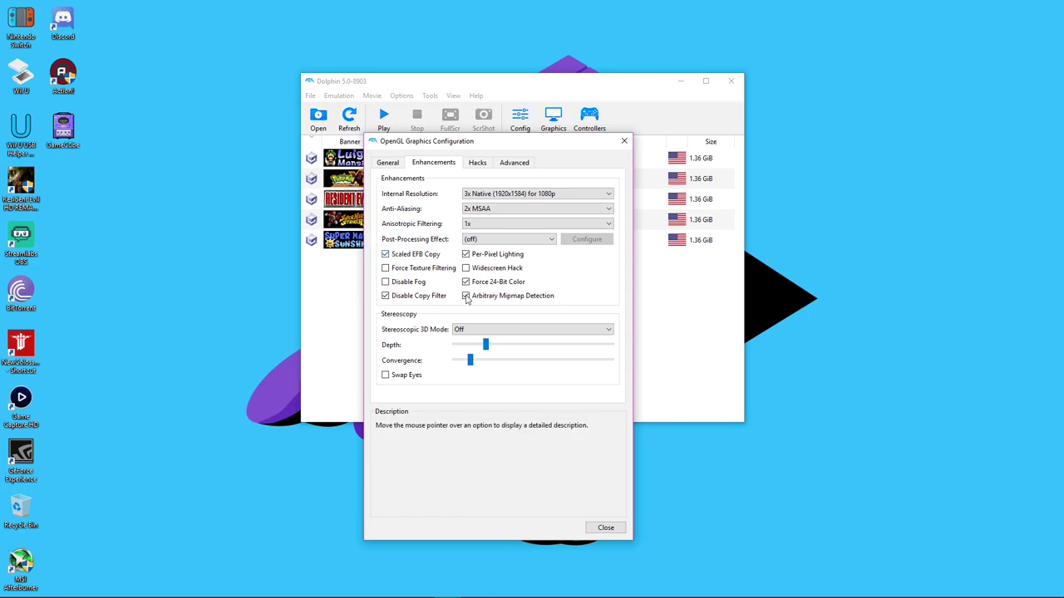
In the graphics hacks, try the texture cache accuracy at Safe and return it to the middle setting.
click(478, 163)
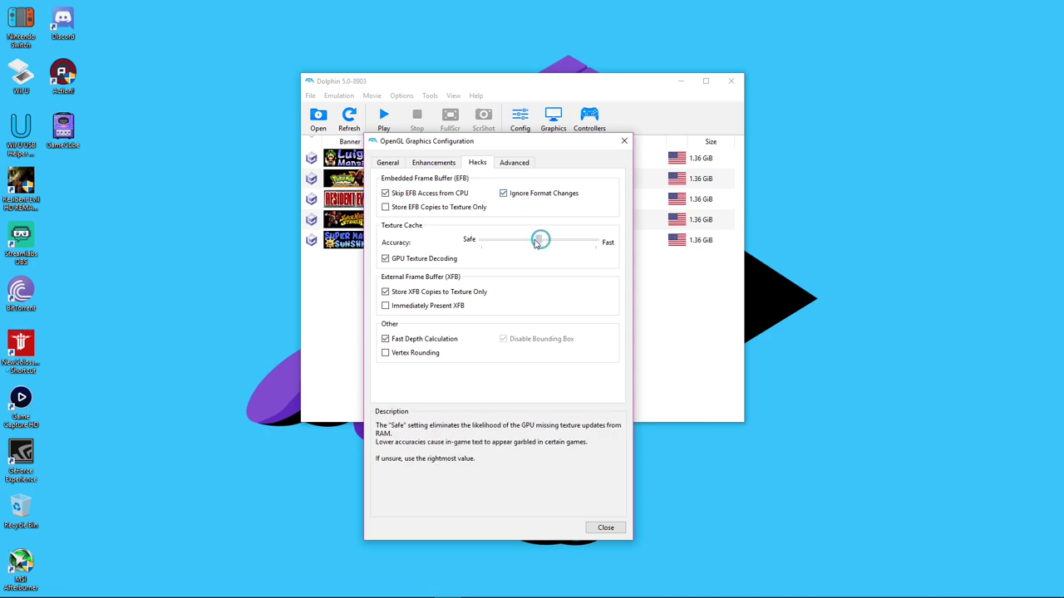
drag(538, 241, 477, 243)
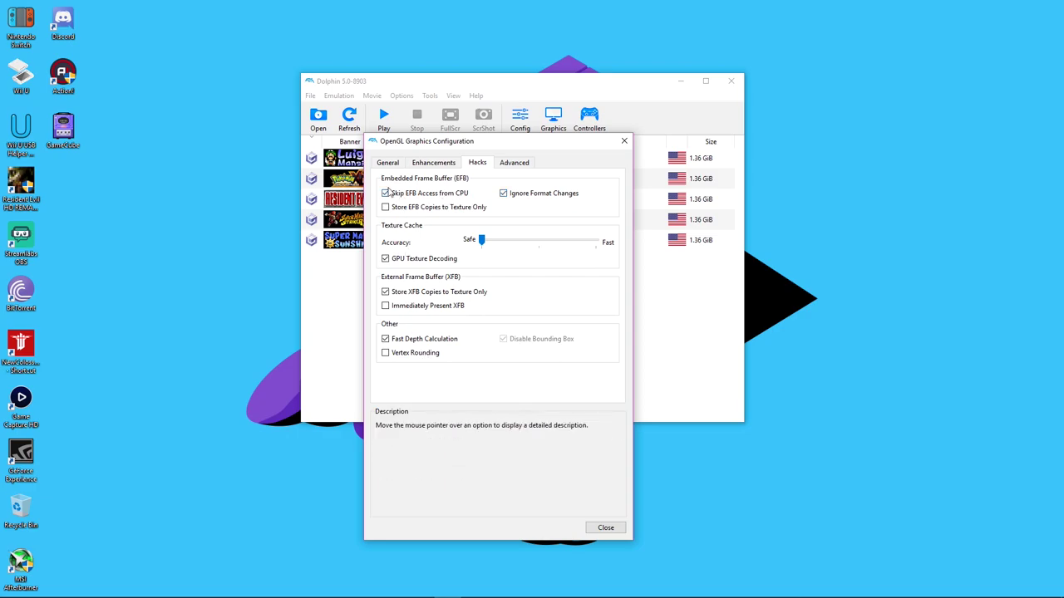
drag(480, 242, 538, 242)
mouse_move(417, 261)
mouse_move(419, 306)
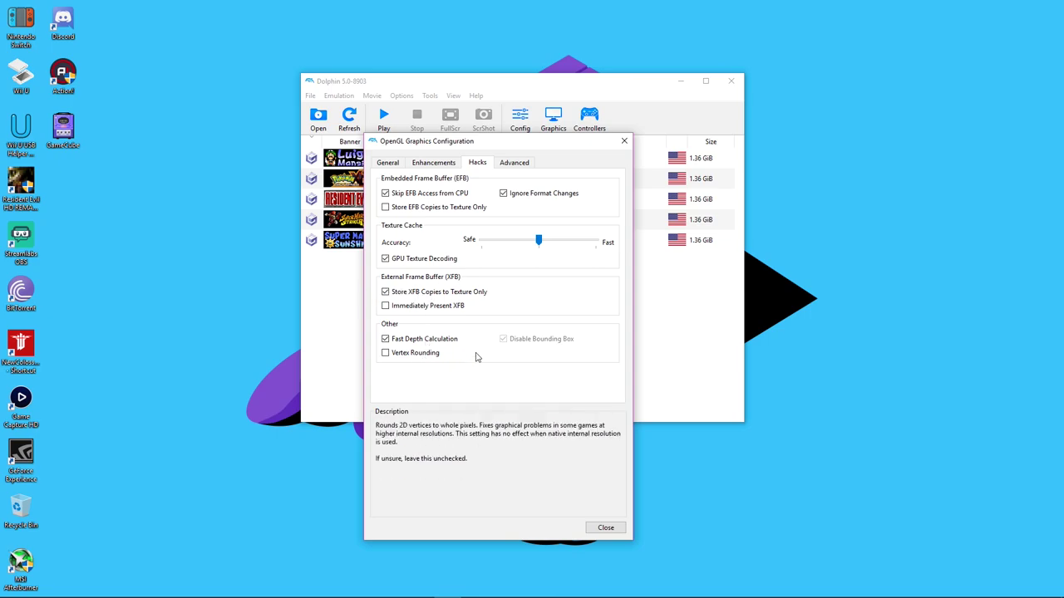
Toggle GPU Texture Decoding off and back on, and check the advanced graphics settings.
click(385, 260)
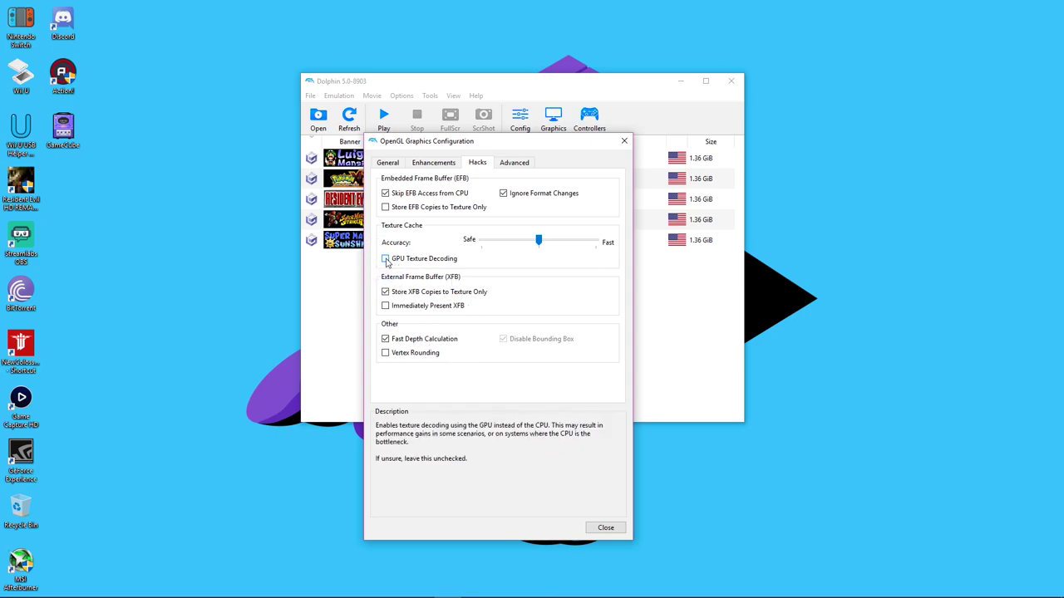
click(387, 261)
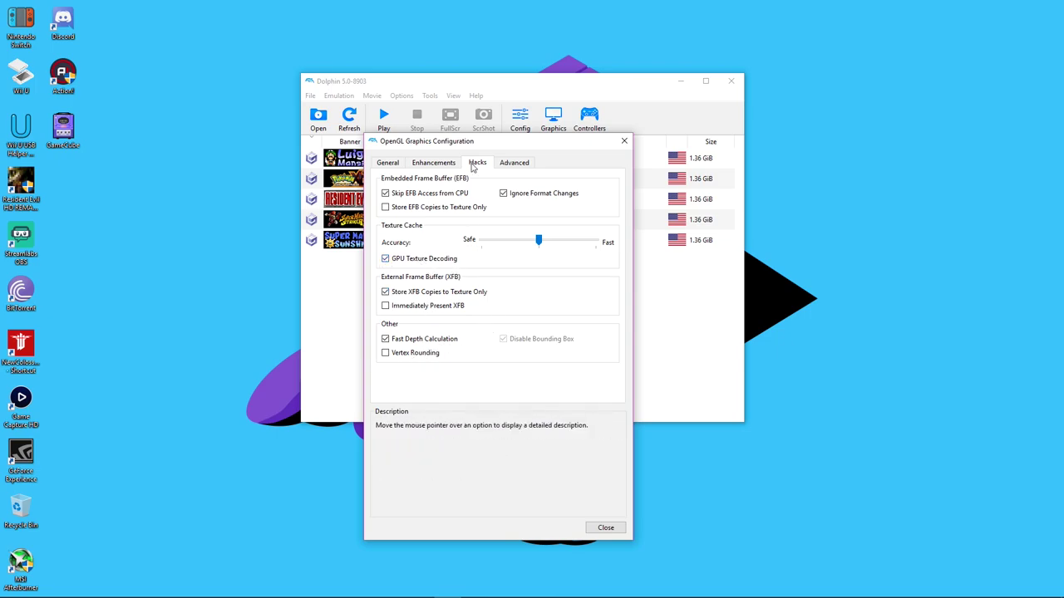
click(513, 163)
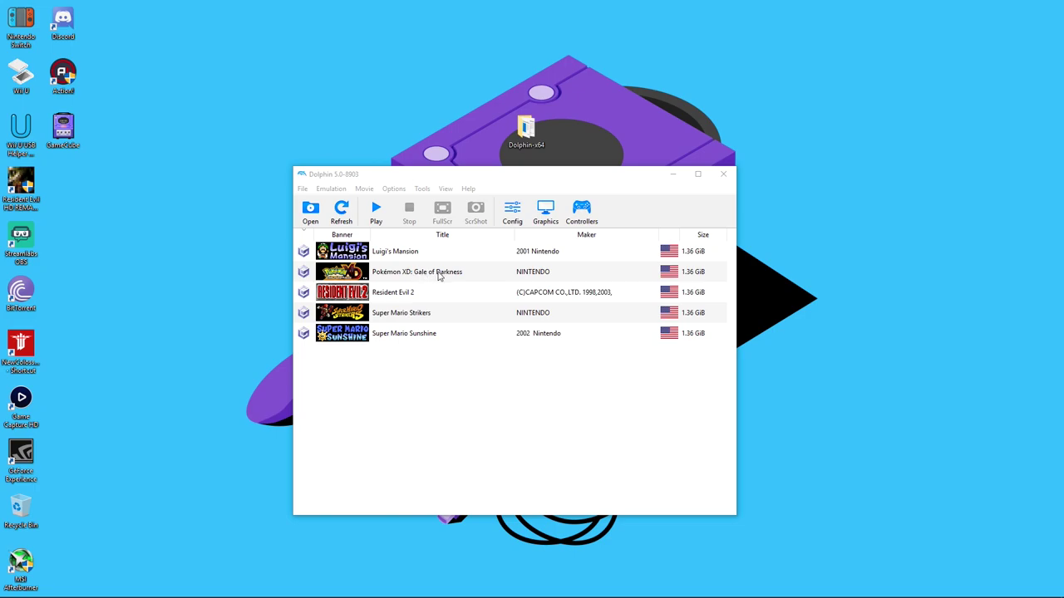
Review the game-specific configuration in the properties of Pokémon XD: Gale of Darkness and close it.
click(468, 276)
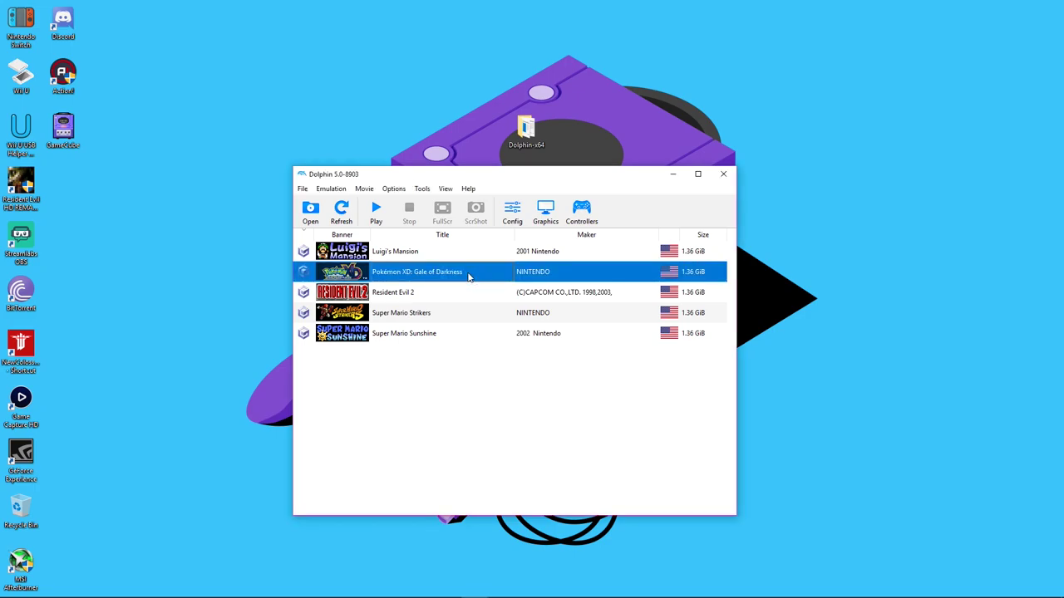
right_click(468, 276)
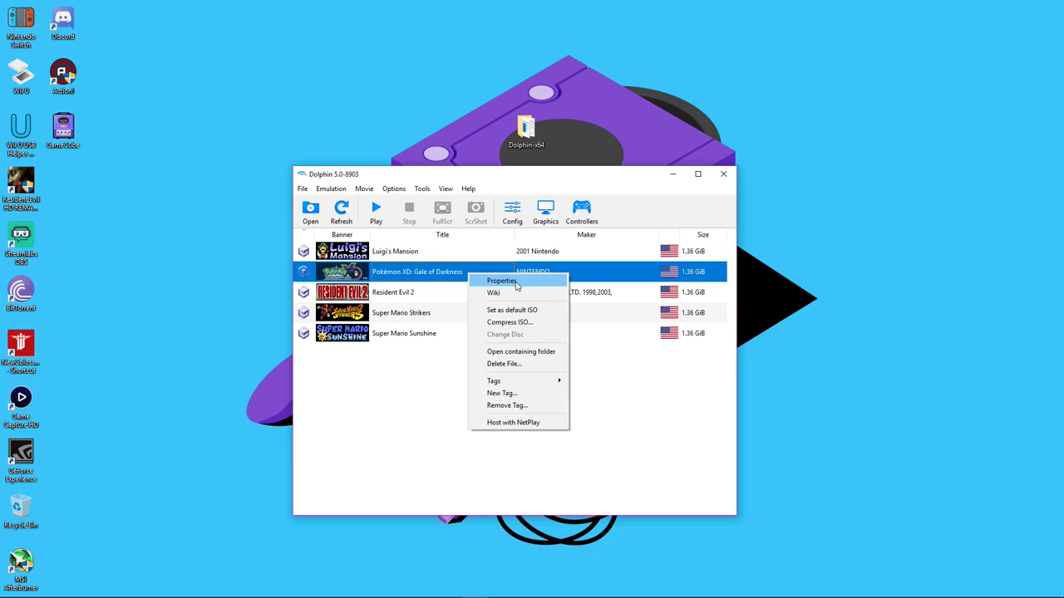
click(515, 283)
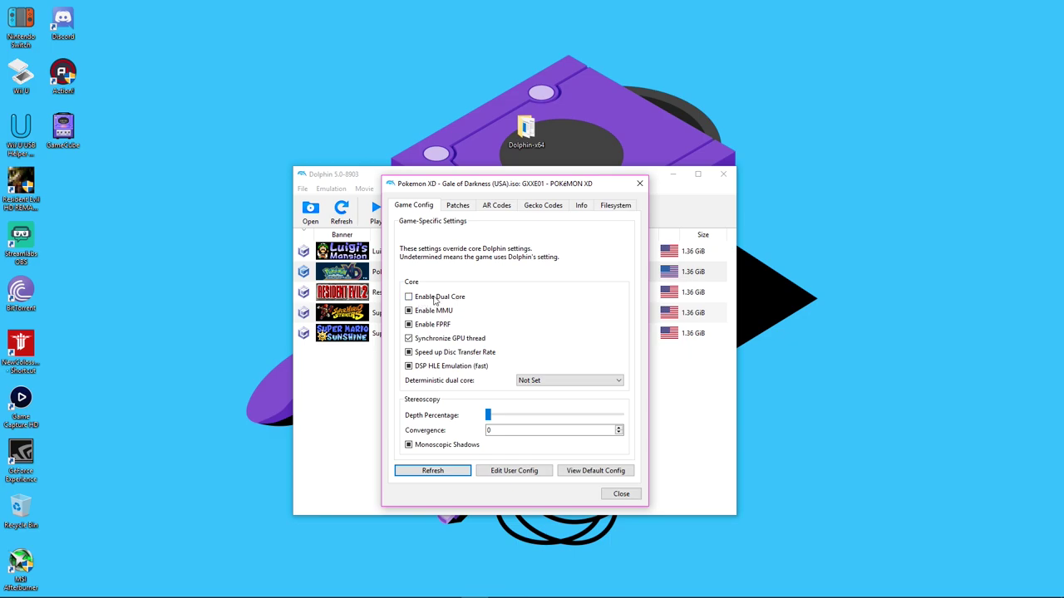
click(619, 494)
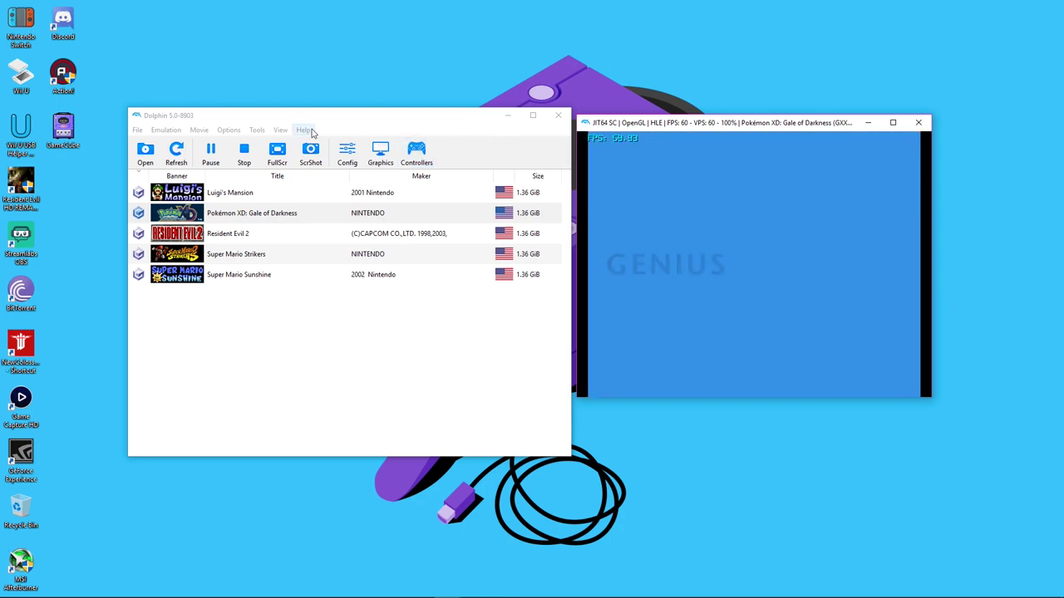
Switch the running Pokémon XD: Gale of Darkness to full screen and start the game from its title screen.
click(276, 154)
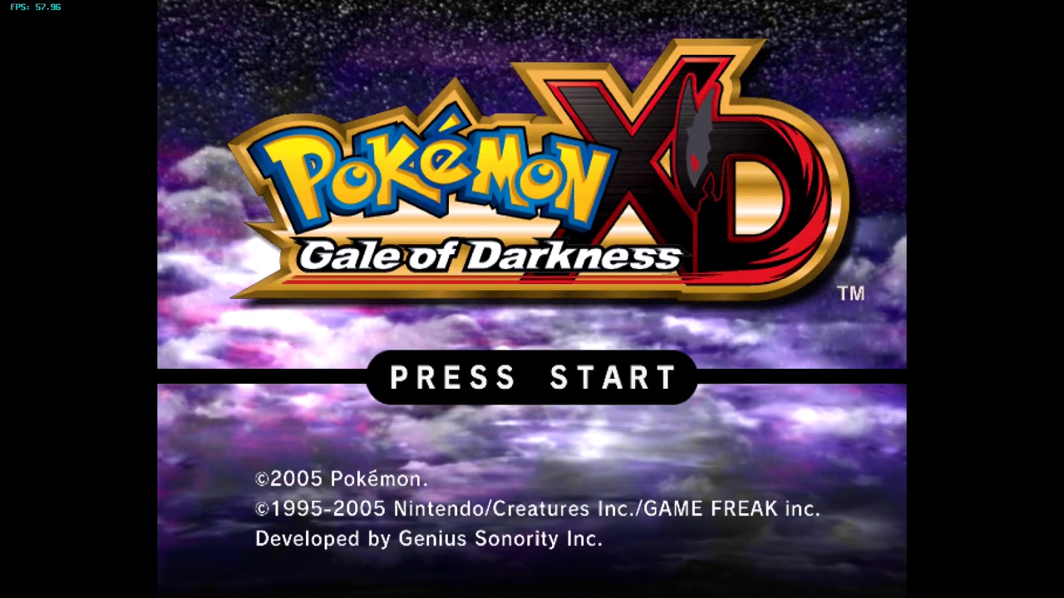
key(Return)
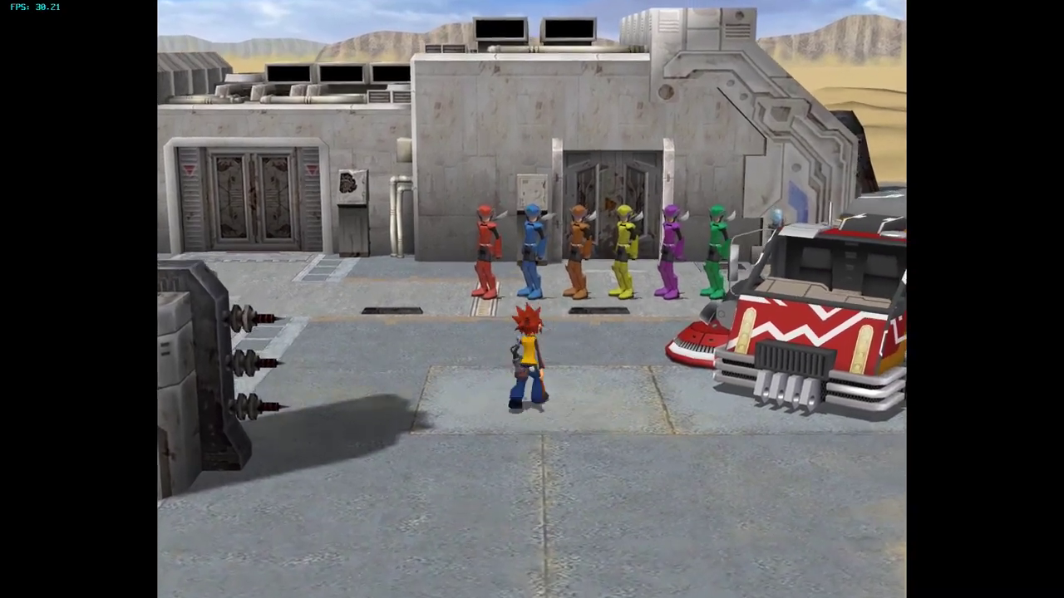
key(Right)
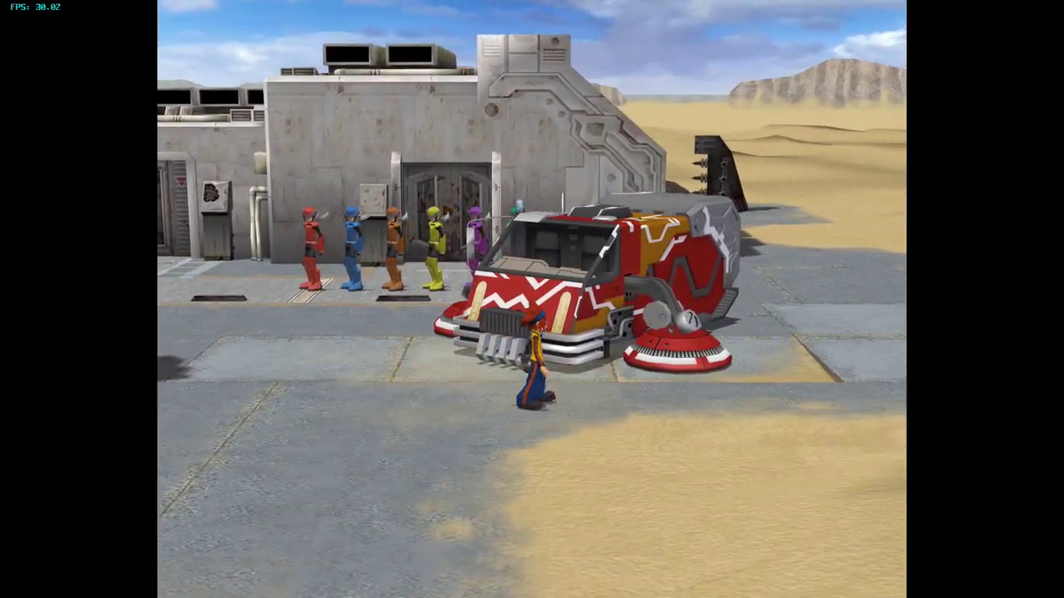
key(Right)
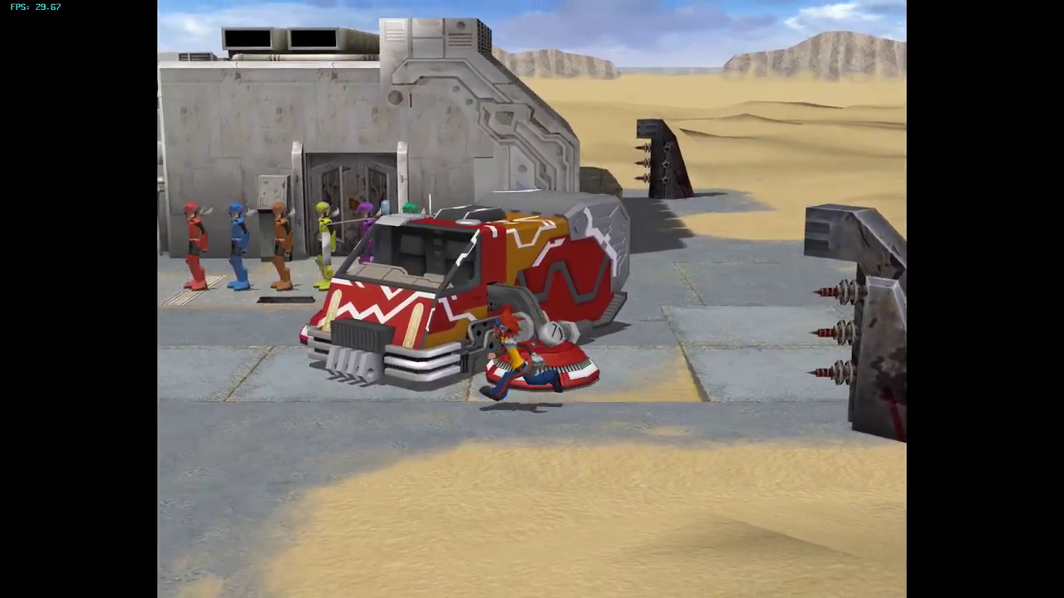
key(Left)
key(Left)
key(Down)
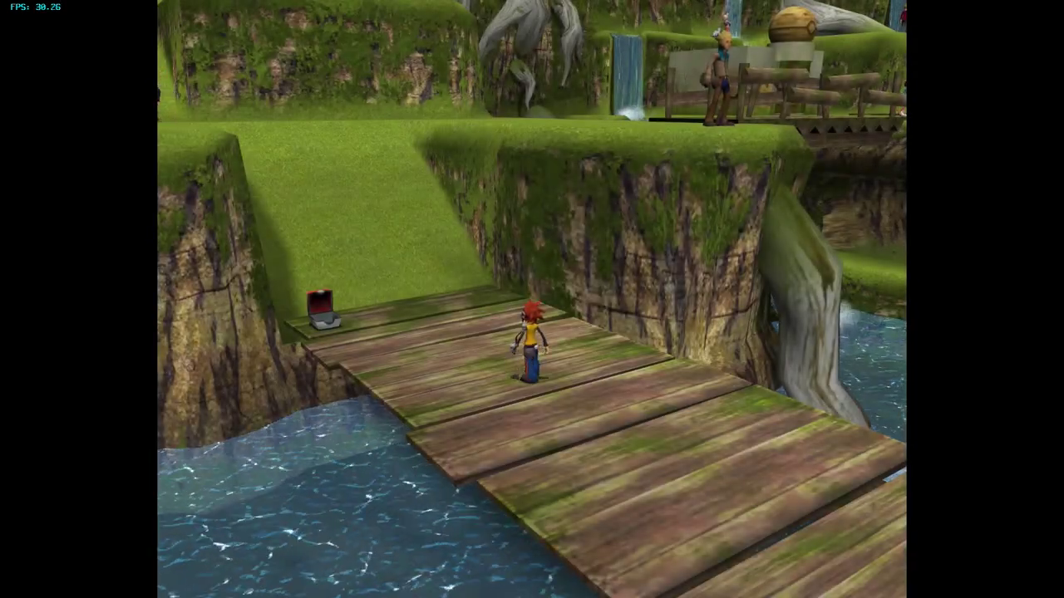
key(Up)
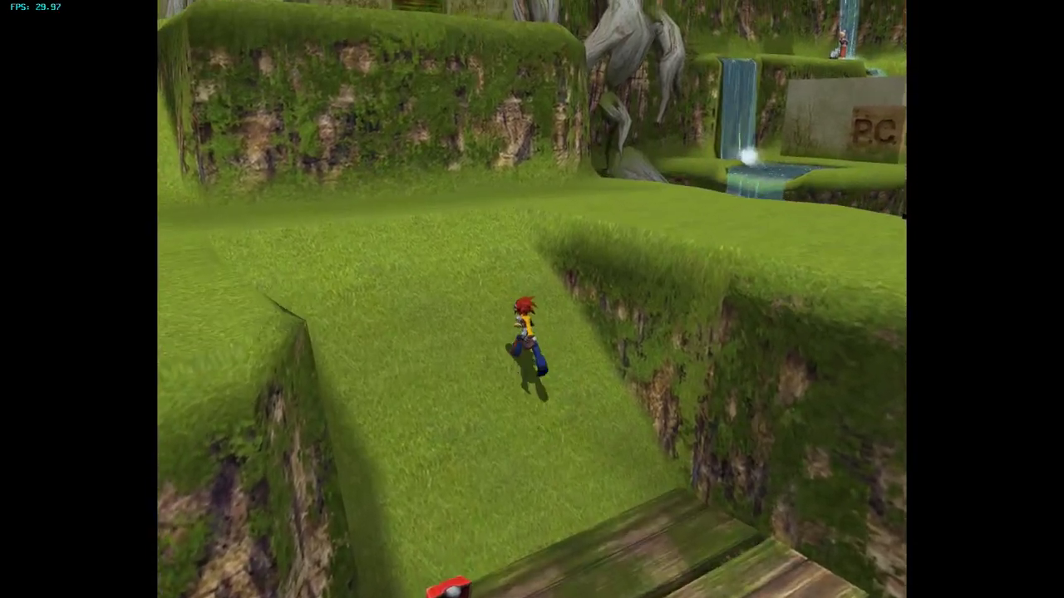
key(Up)
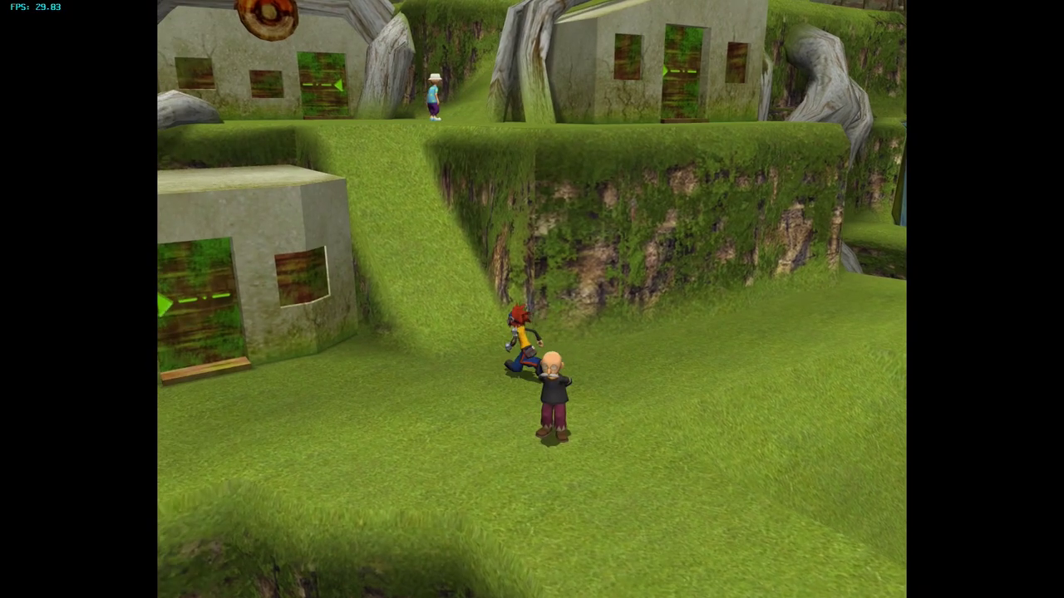
key(Up)
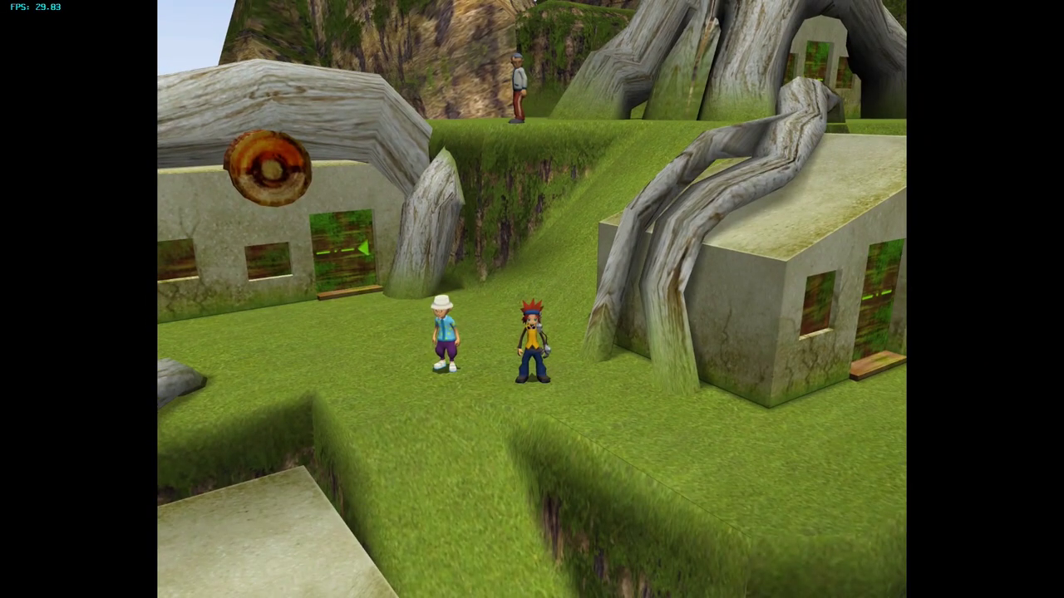
key(Up)
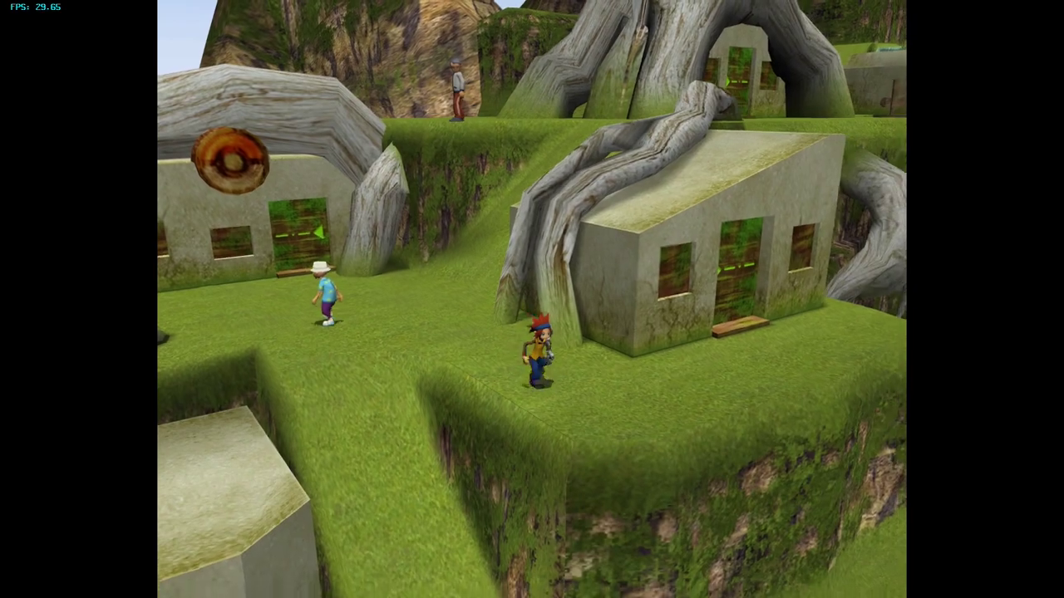
key(Left)
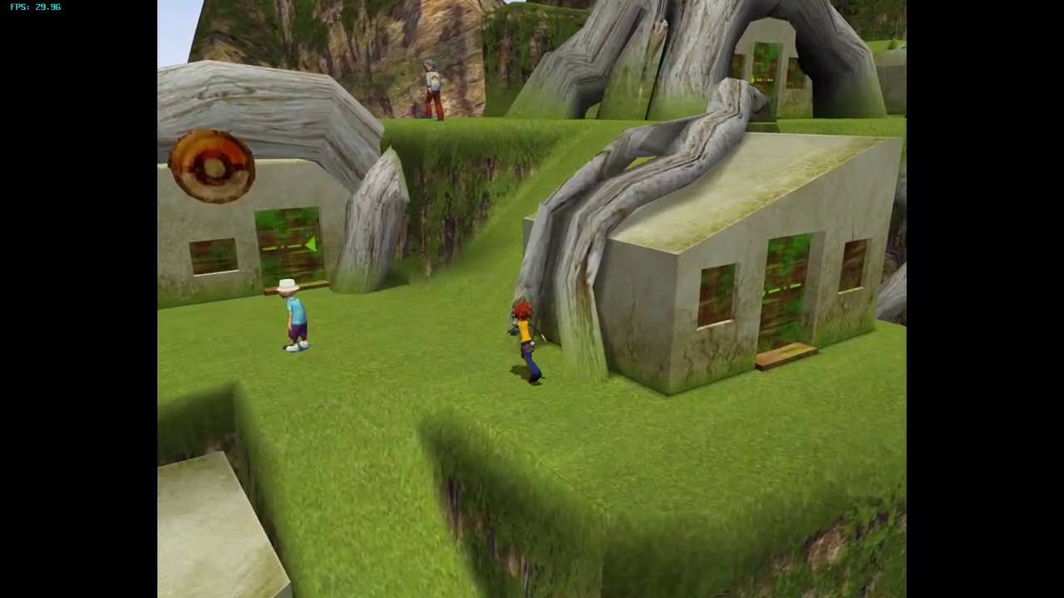
key(Down)
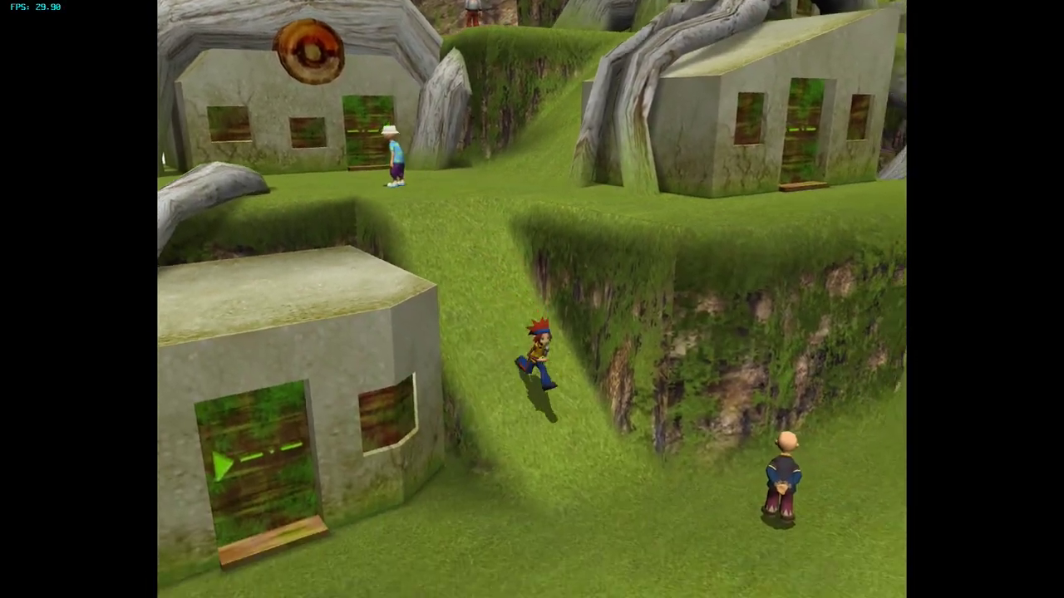
key(Right)
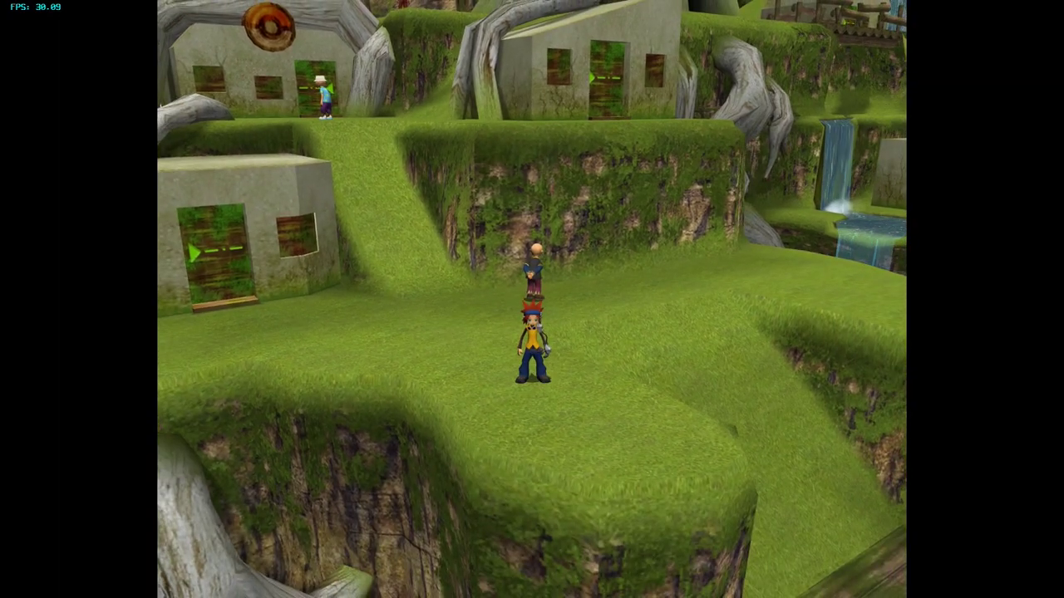